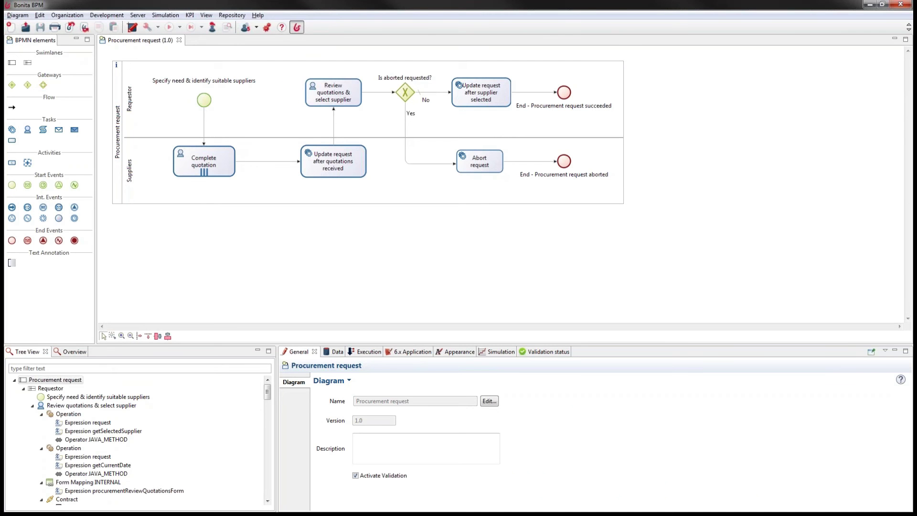
# Select the Procurement request pool to show its version 1.0 and description 'Process for a procurement request'
pyautogui.click(297, 27)
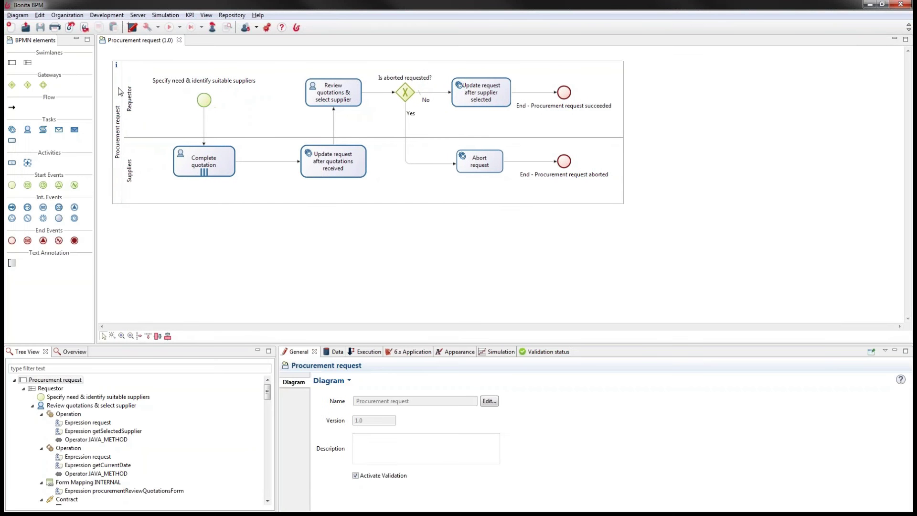
pyautogui.click(120, 91)
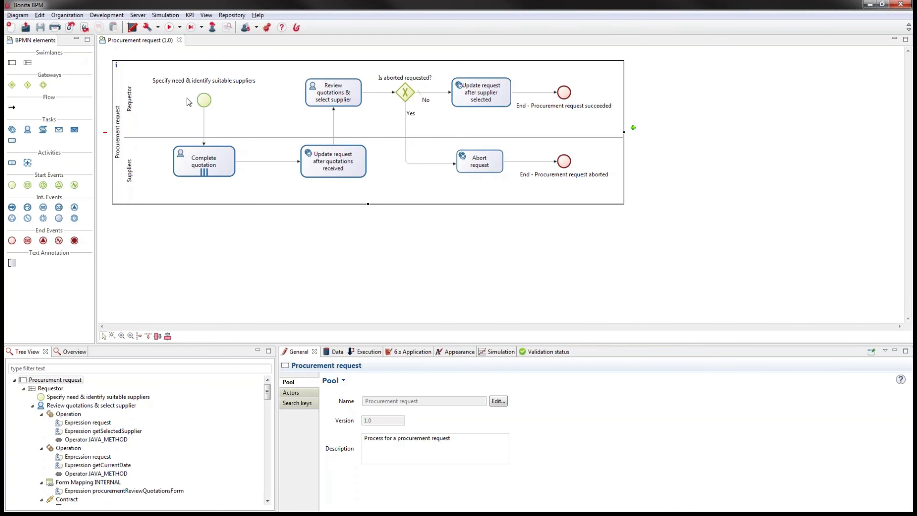
pyautogui.click(205, 169)
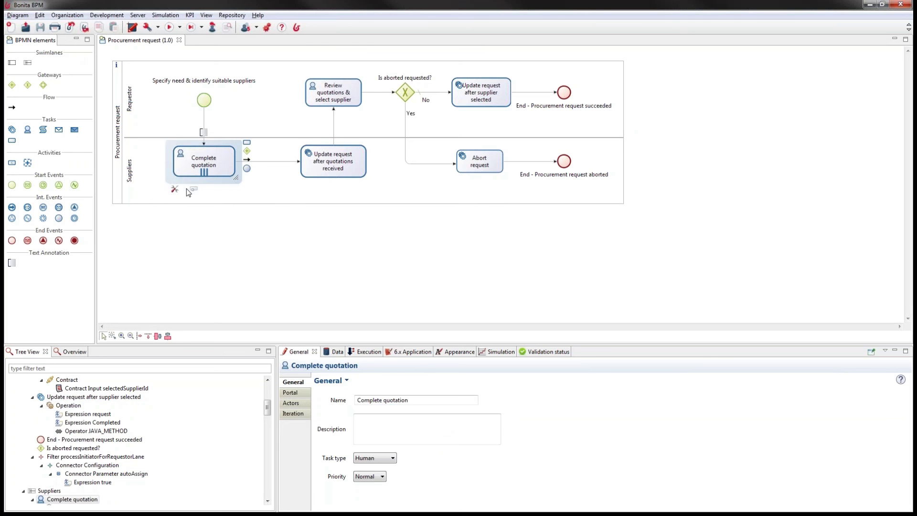
pyautogui.click(324, 110)
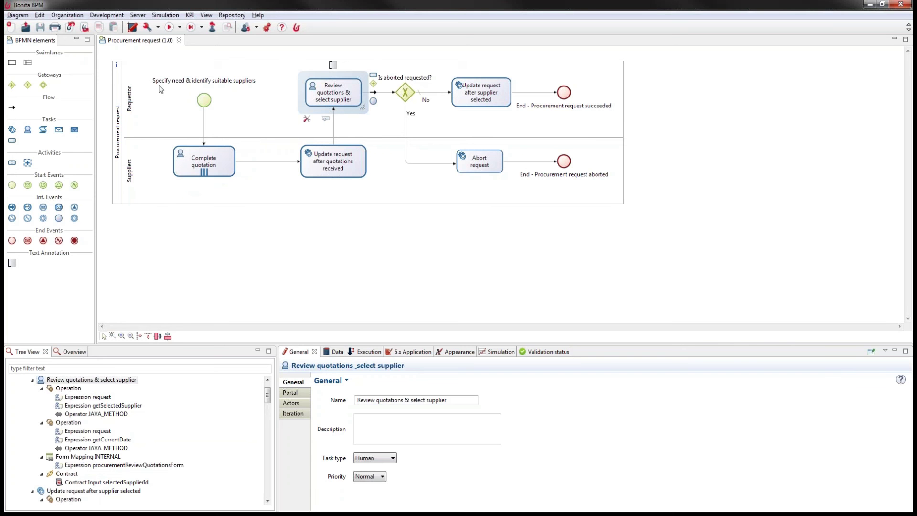
pyautogui.click(130, 85)
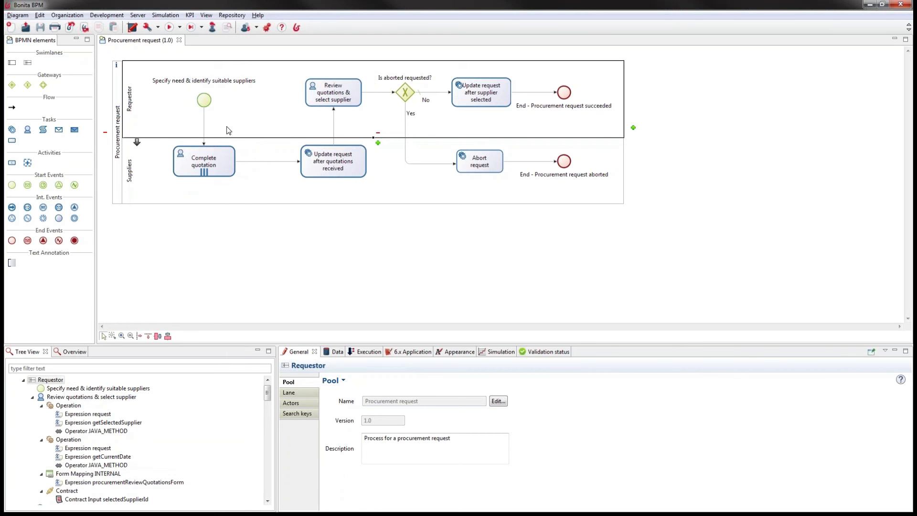
pyautogui.click(119, 75)
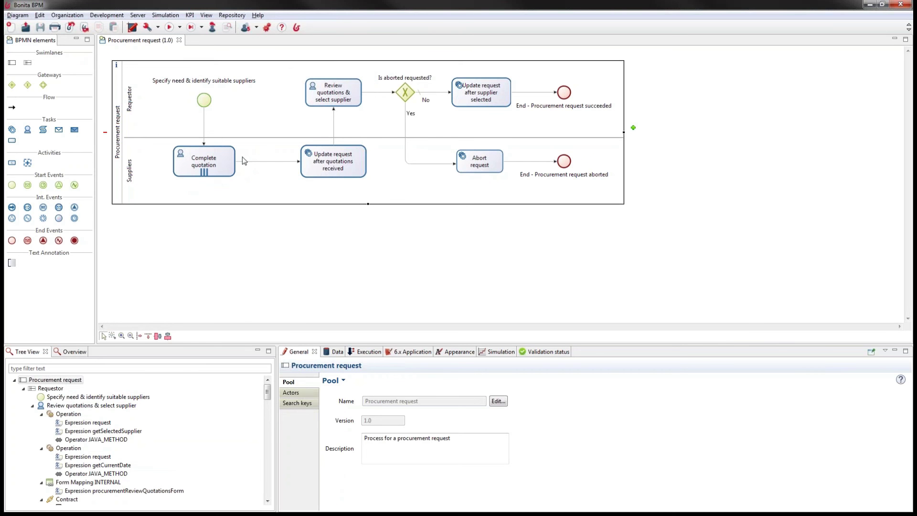
pyautogui.click(112, 15)
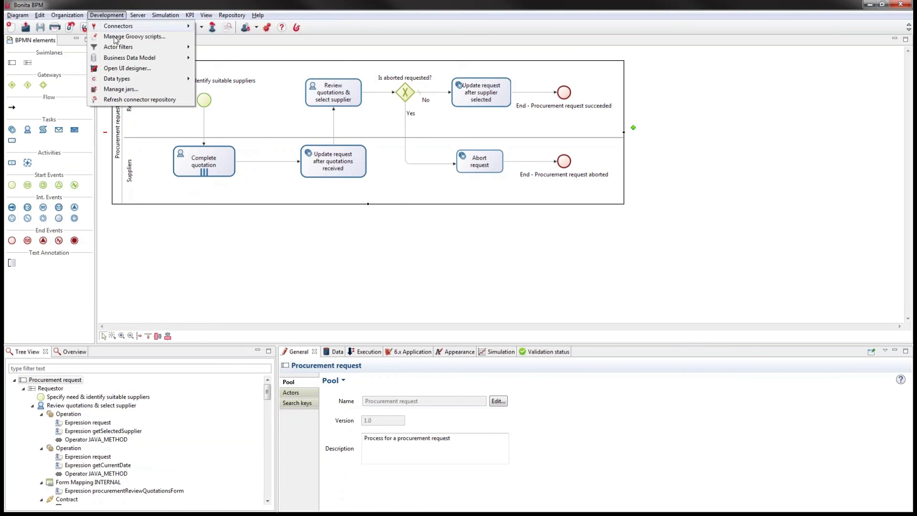
pyautogui.moveTo(122, 58)
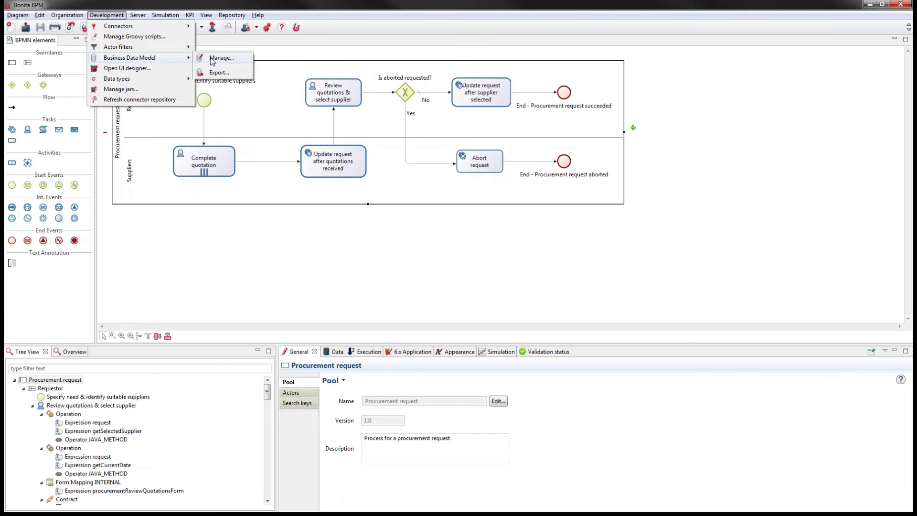
pyautogui.click(212, 59)
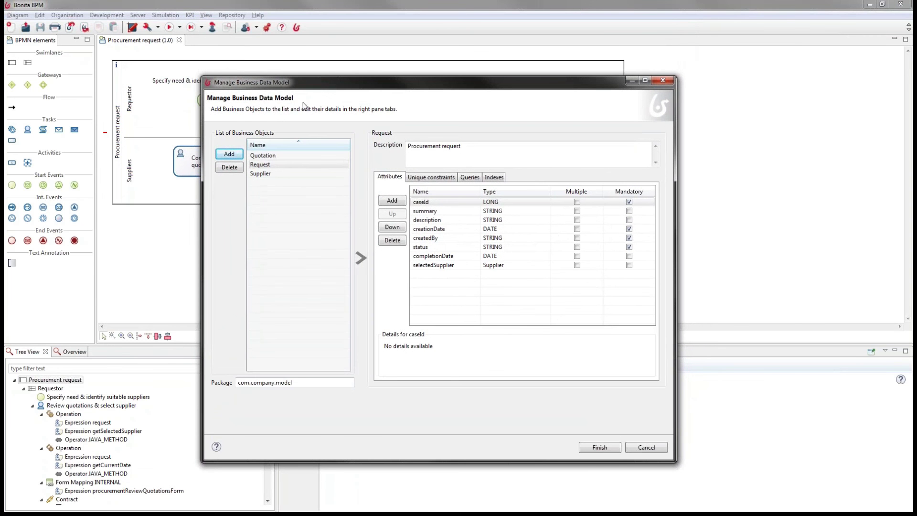
pyautogui.click(280, 166)
pyautogui.click(265, 174)
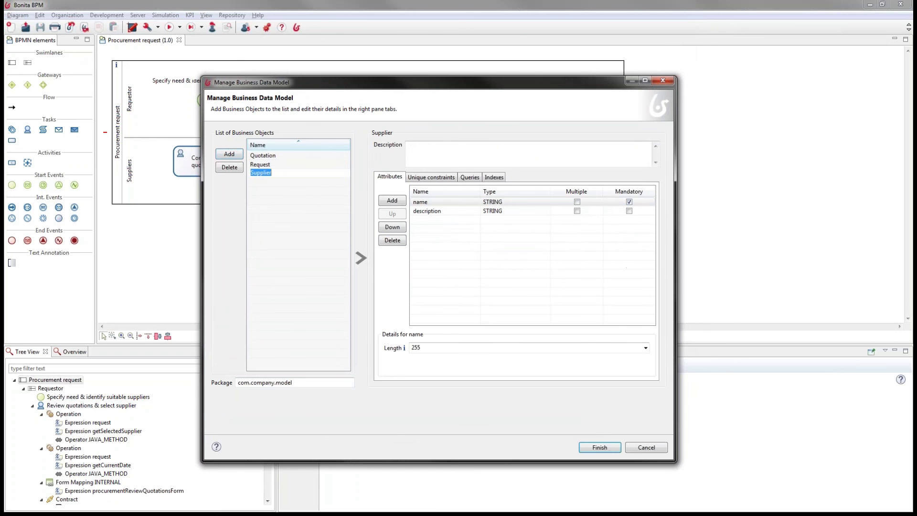
pyautogui.click(294, 156)
pyautogui.click(309, 227)
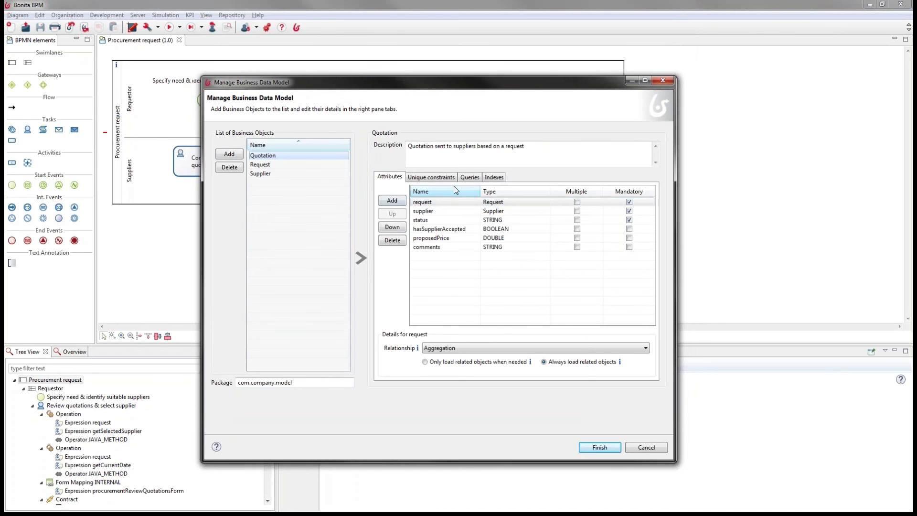
pyautogui.click(468, 179)
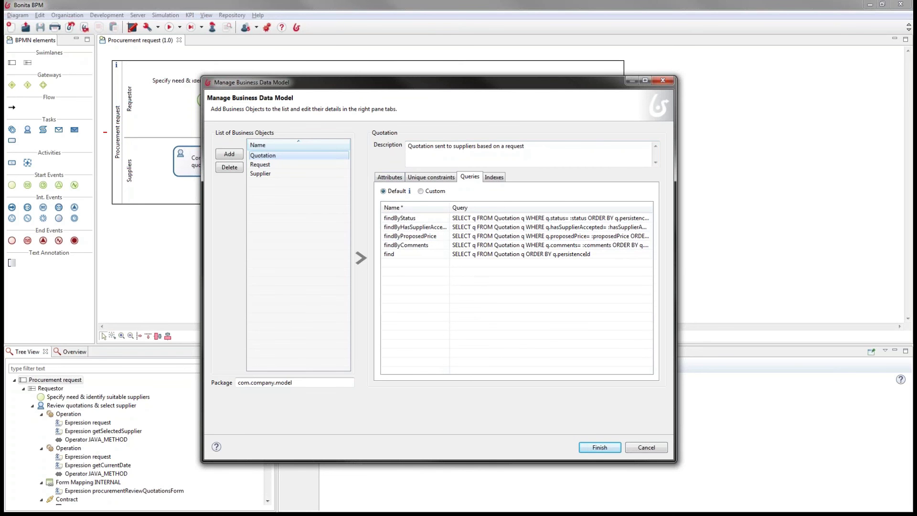
pyautogui.click(654, 448)
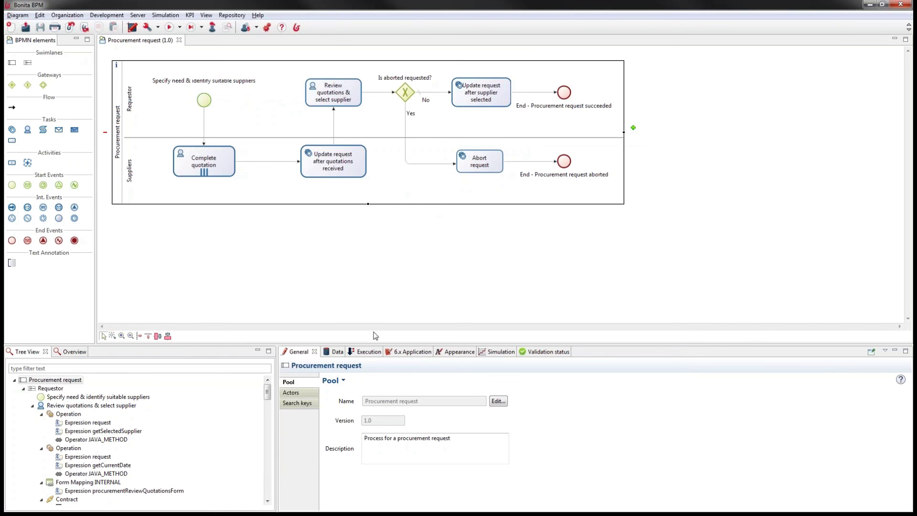
# Review the pool's contract inputs and constraints, then show the Complete quotation task's contract inputs
pyautogui.click(372, 352)
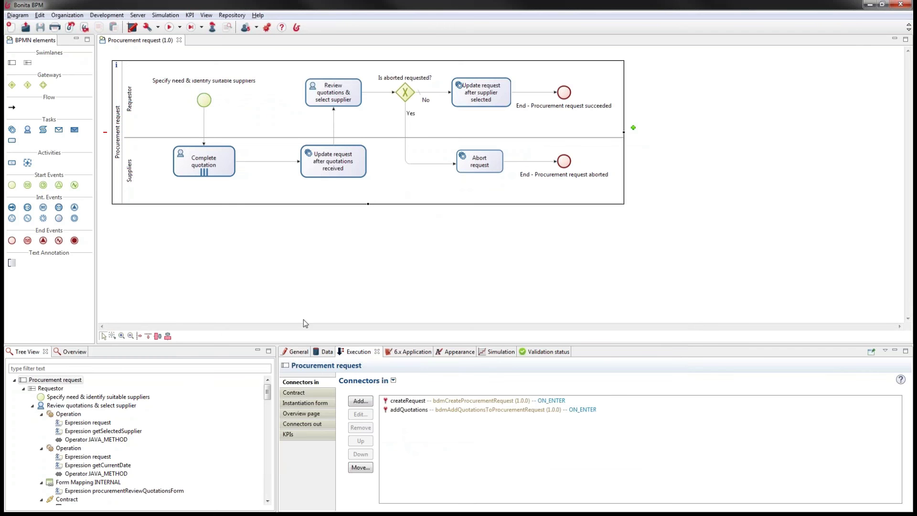
pyautogui.click(312, 394)
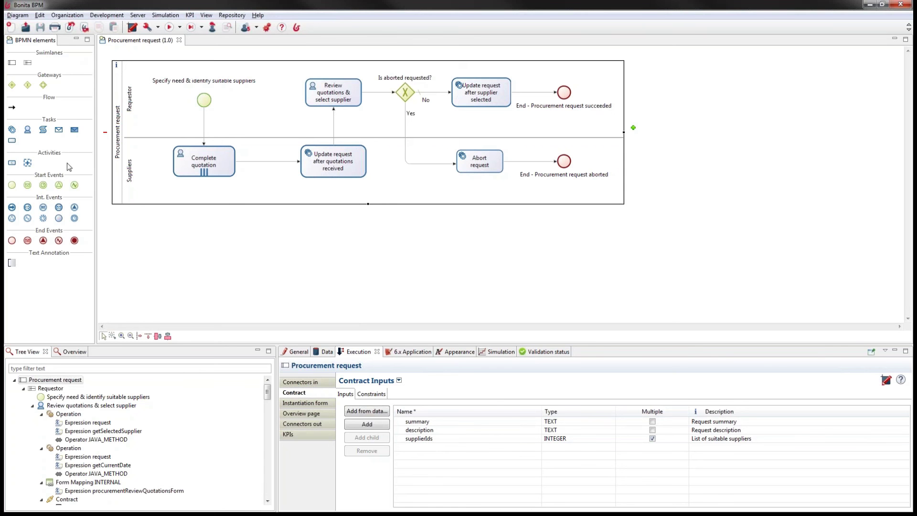
pyautogui.click(373, 395)
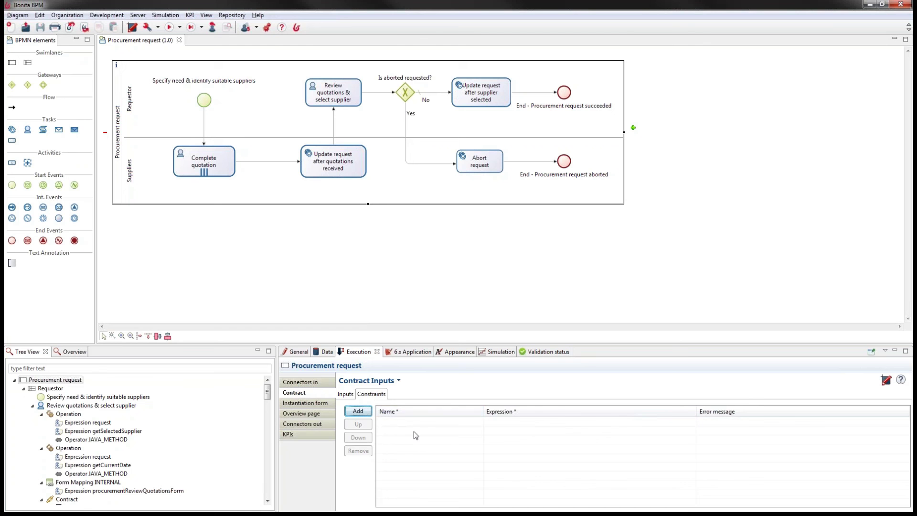
pyautogui.click(345, 394)
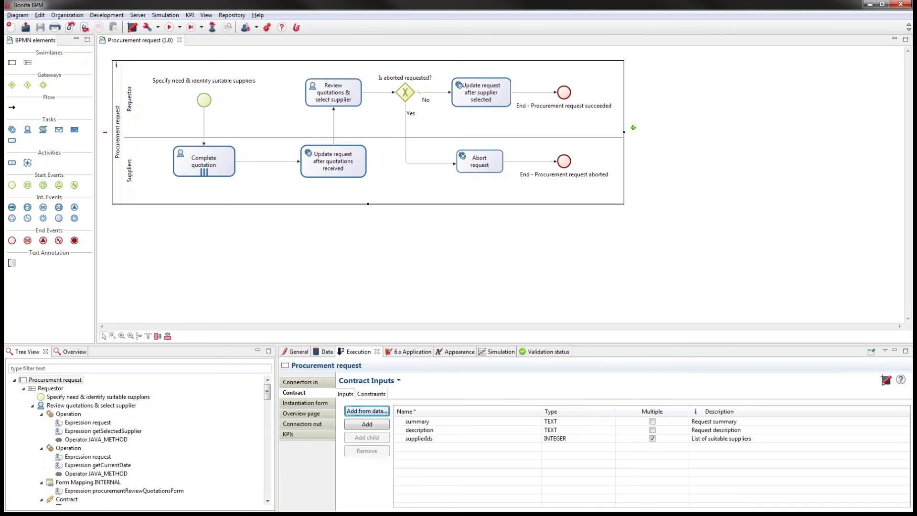
pyautogui.click(217, 162)
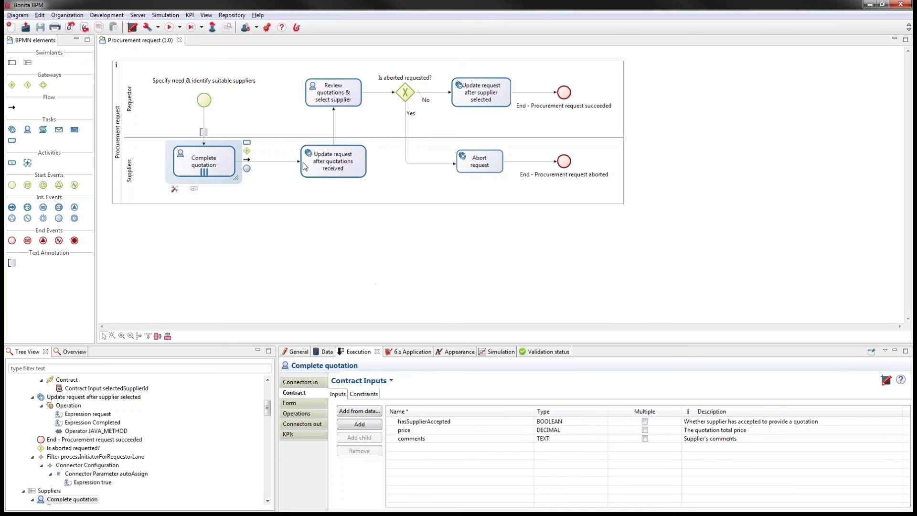
# Open the Complete quotation task's target form in the UI Designer from its Form settings
pyautogui.click(298, 404)
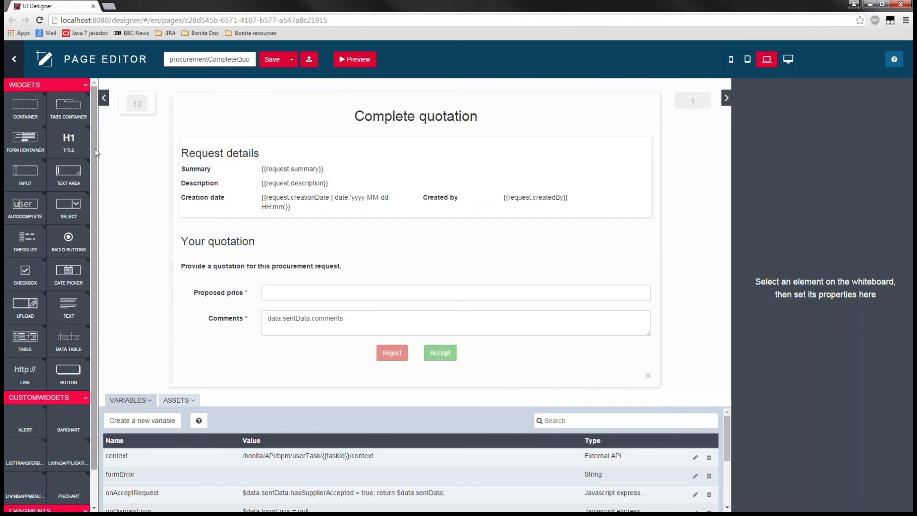
# Open the procurement request creation page and select the listTransferButtons widget between the supplier lists
pyautogui.moveTo(96, 152); pyautogui.dragTo(106, 244)
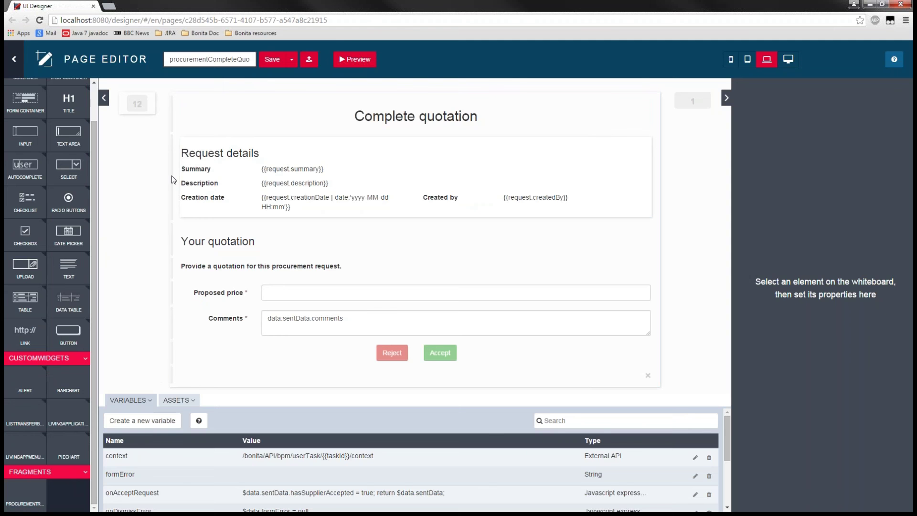
pyautogui.click(14, 59)
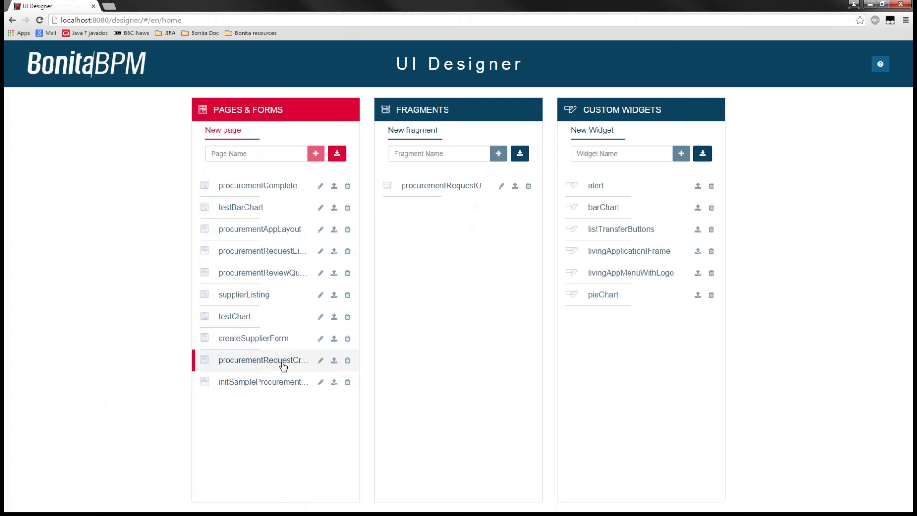
pyautogui.click(318, 370)
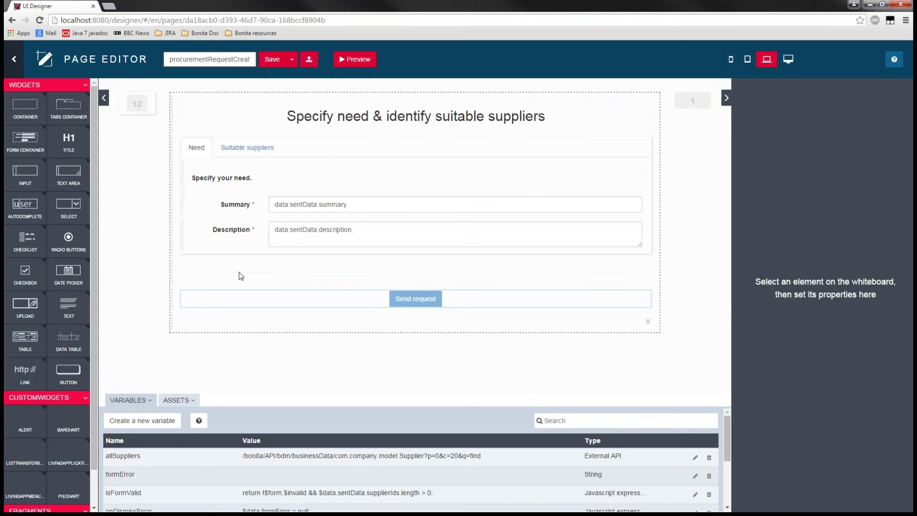
pyautogui.click(237, 148)
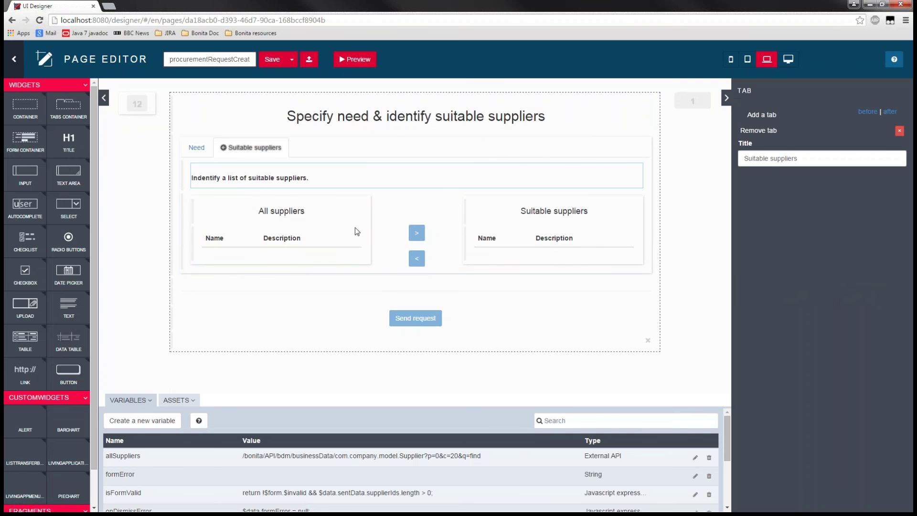
pyautogui.click(431, 220)
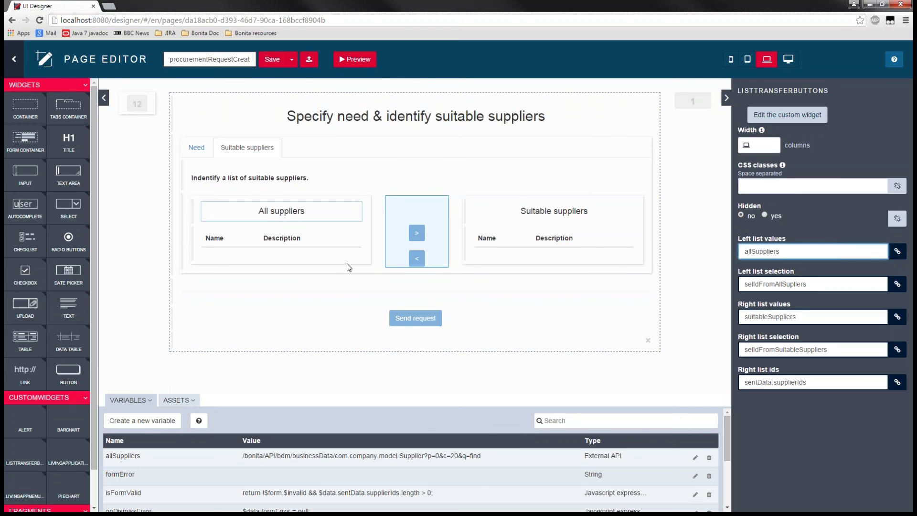
# Inspect the listTransferButtons custom widget's template, controller and properties, then reopen the procurement request page
pyautogui.click(788, 116)
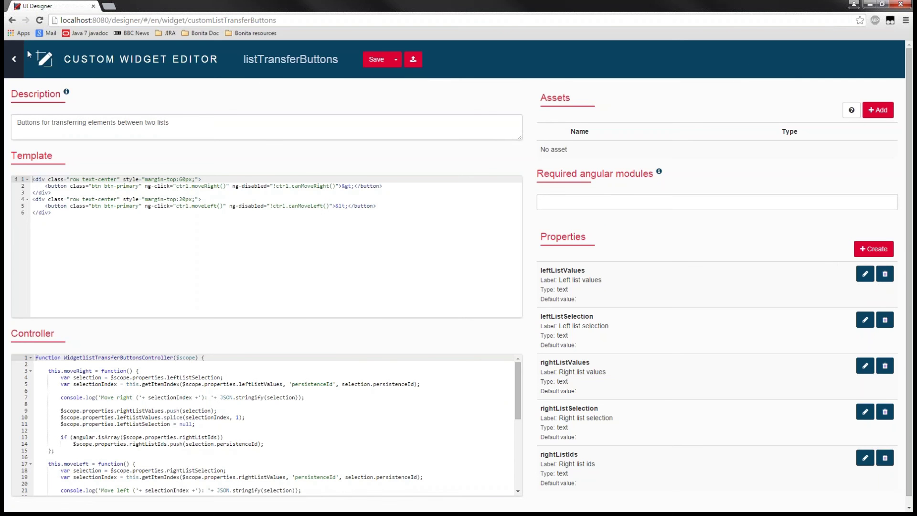
pyautogui.click(14, 59)
pyautogui.click(263, 186)
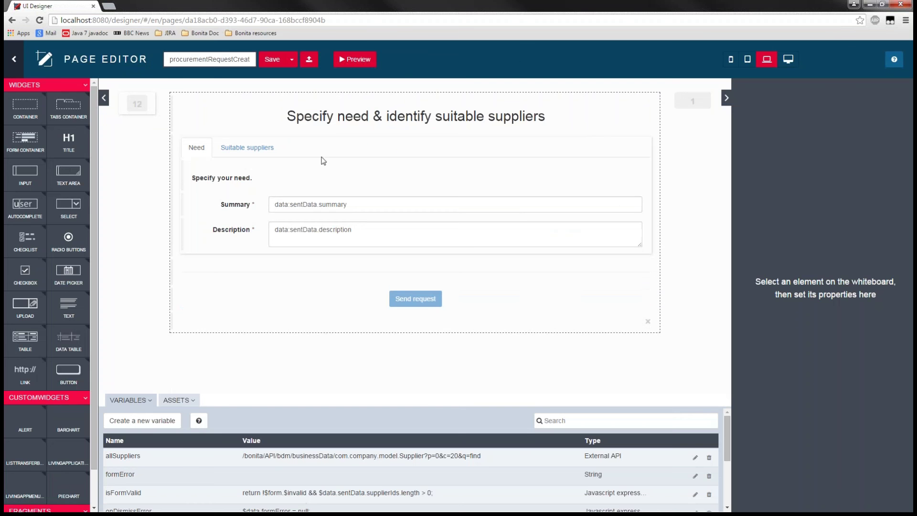
# Check listTransferButtons' data bindings on the Suitable suppliers tab, view the Need tab, then go Home
pyautogui.click(258, 148)
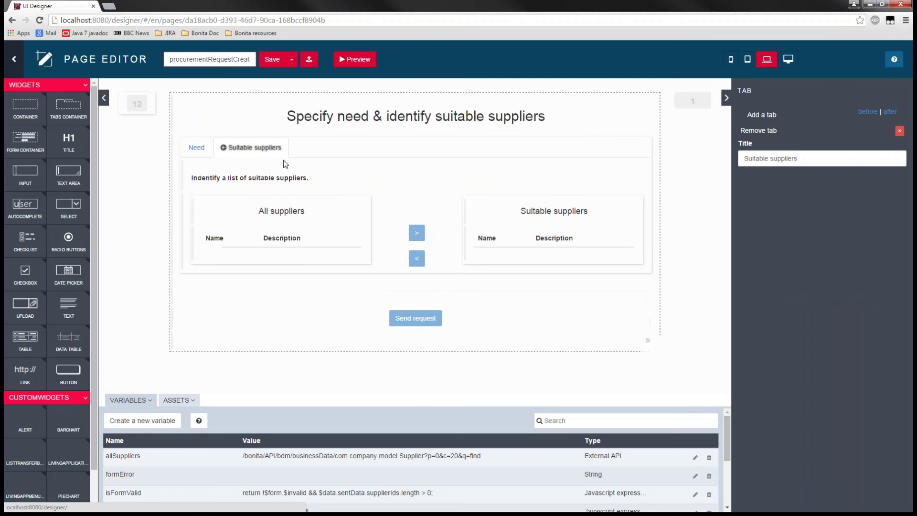
pyautogui.click(380, 209)
pyautogui.click(390, 212)
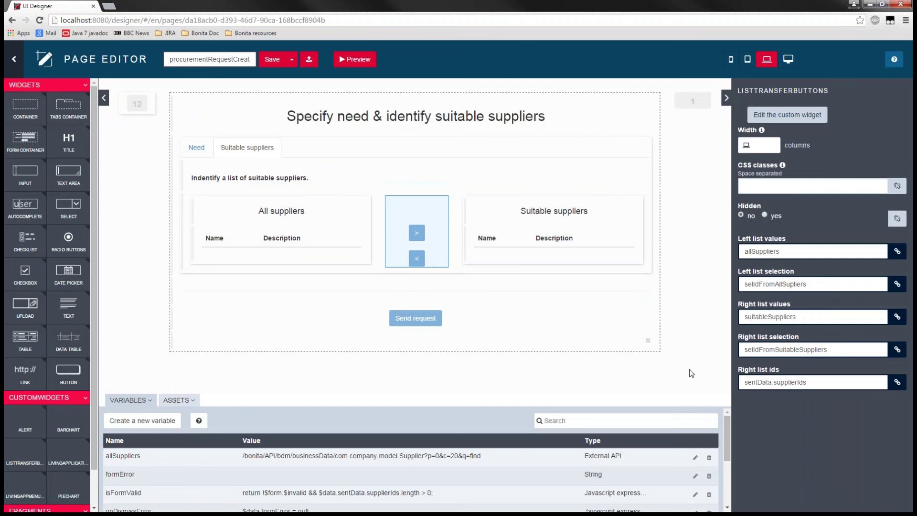
pyautogui.moveTo(740, 238); pyautogui.dragTo(802, 394)
pyautogui.click(792, 410)
pyautogui.click(204, 149)
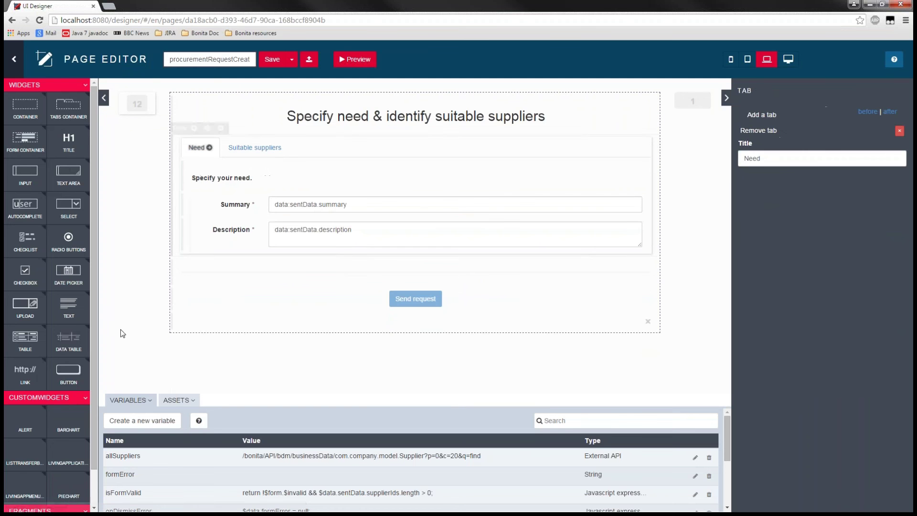
pyautogui.scroll(-2, 96, 328)
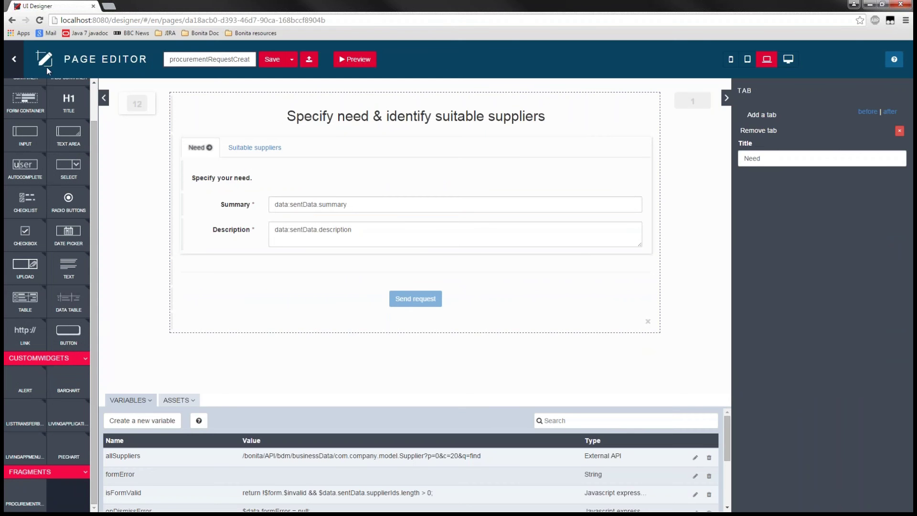
pyautogui.click(14, 59)
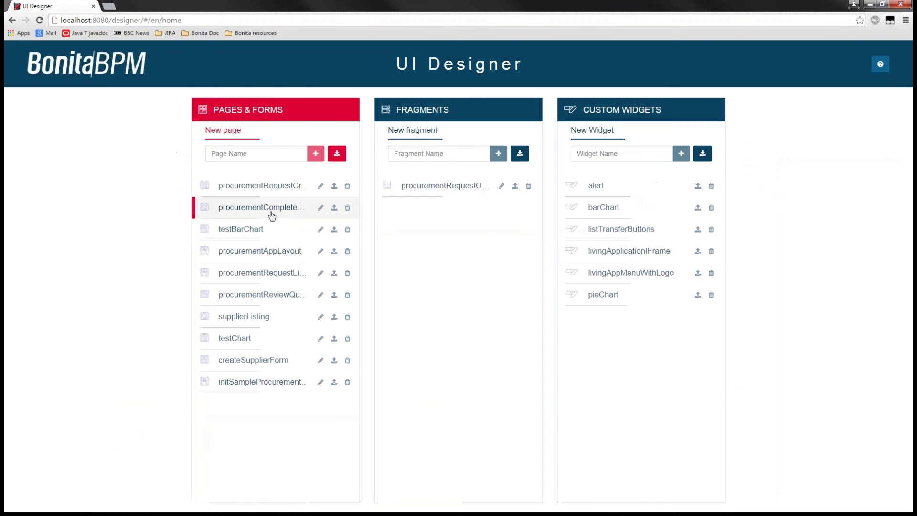
# Open procurementCompleteQuotation and select its Request details procurementRequestOverview fragment
pyautogui.click(273, 210)
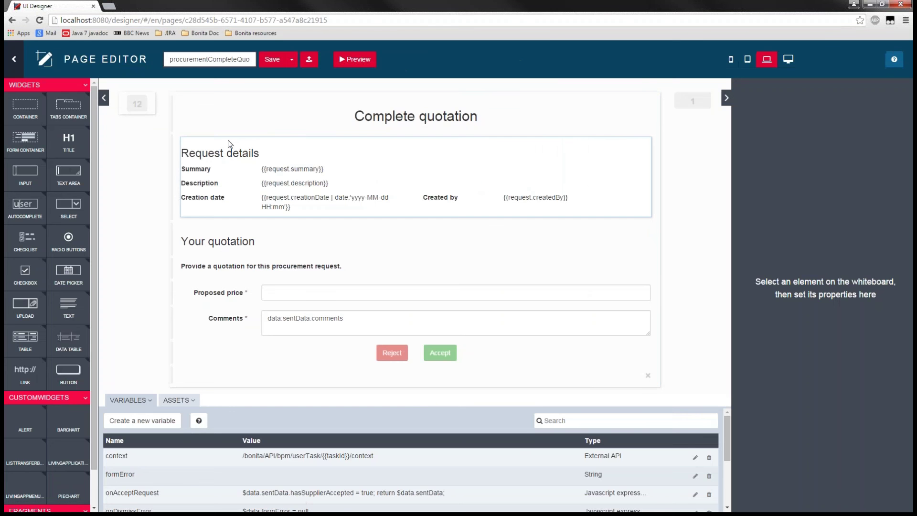
pyautogui.click(228, 139)
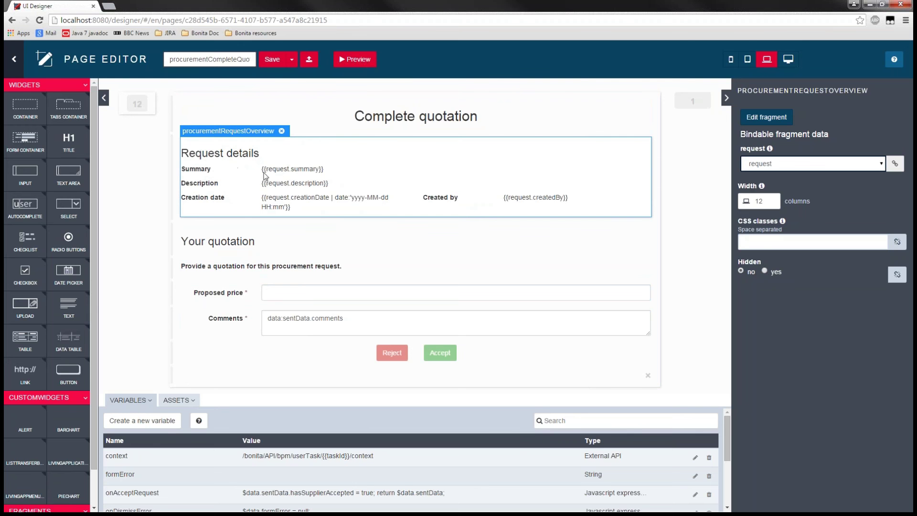
# View the procurementRequestOverview fragment in its editor, then return Home via procurementCompleteQuotation
pyautogui.click(763, 118)
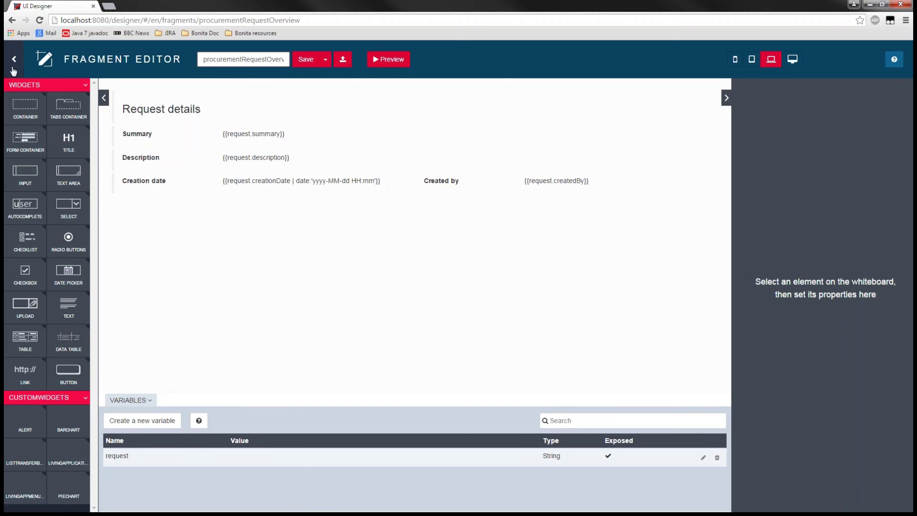
pyautogui.click(13, 61)
pyautogui.click(270, 186)
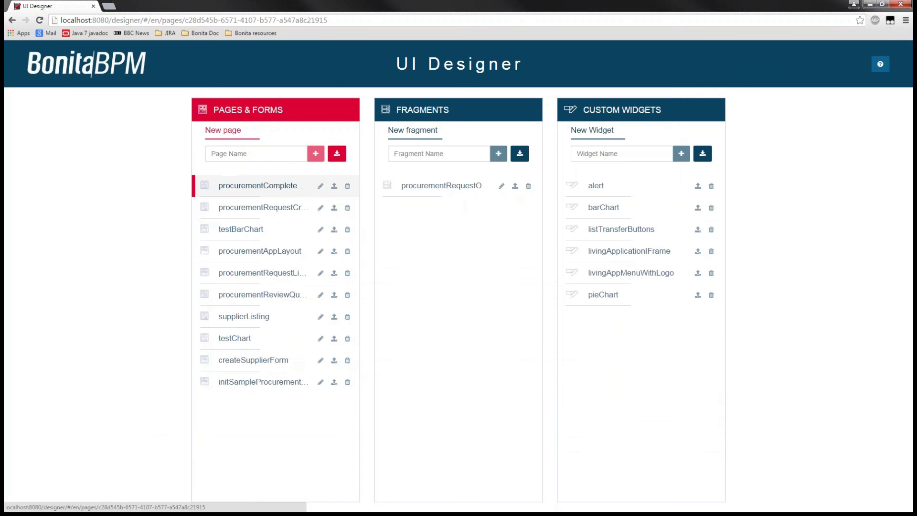
pyautogui.click(14, 58)
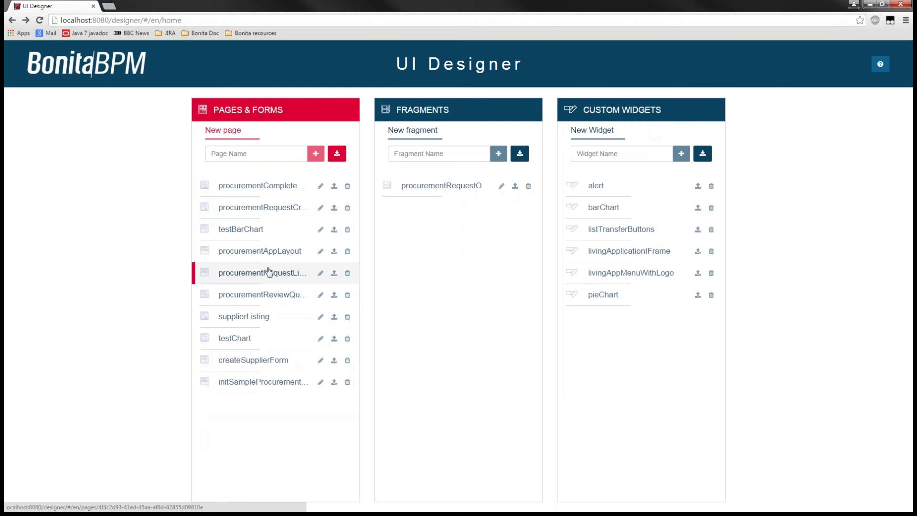
# Open procurementRequestListing2 and preview its requests table with the 10 TVs request and Status pie chart
pyautogui.click(277, 280)
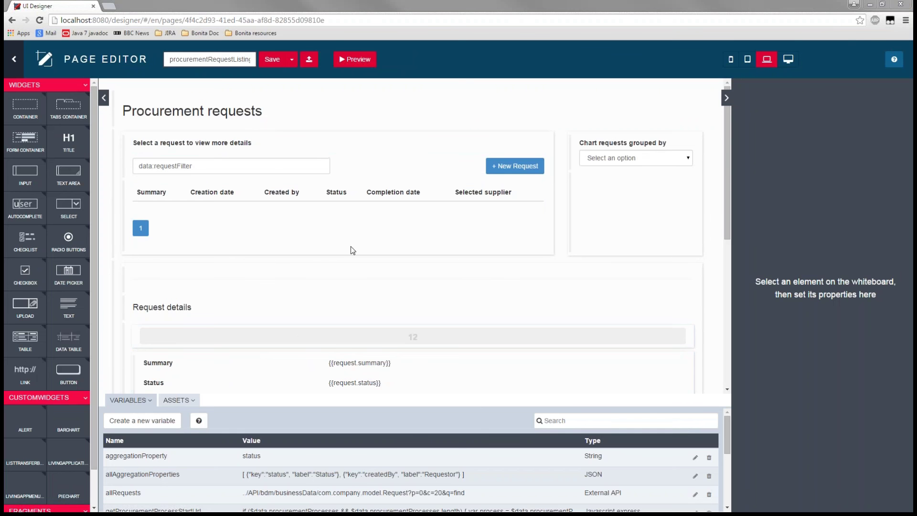
pyautogui.click(350, 58)
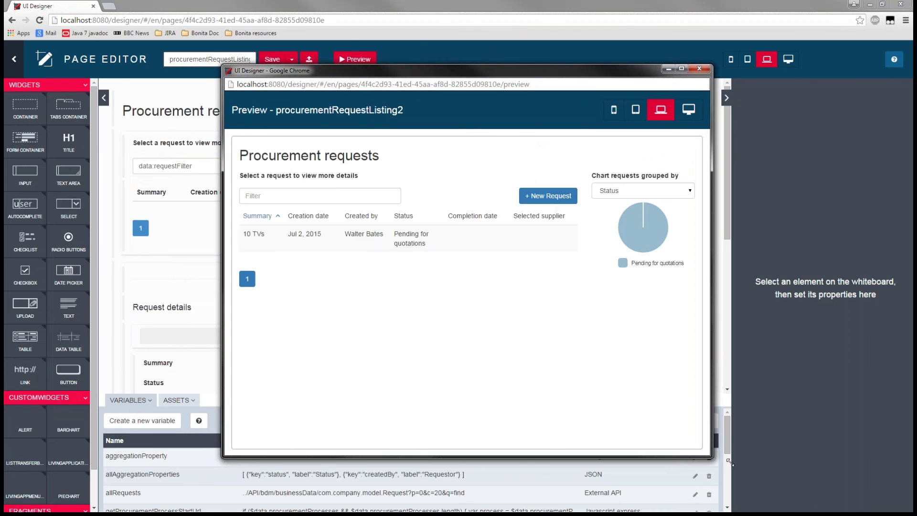
# Select the 10 TVs request and enlarge the preview to show Acme Inc. and Duff Co. quotations
pyautogui.moveTo(712, 458); pyautogui.dragTo(798, 475)
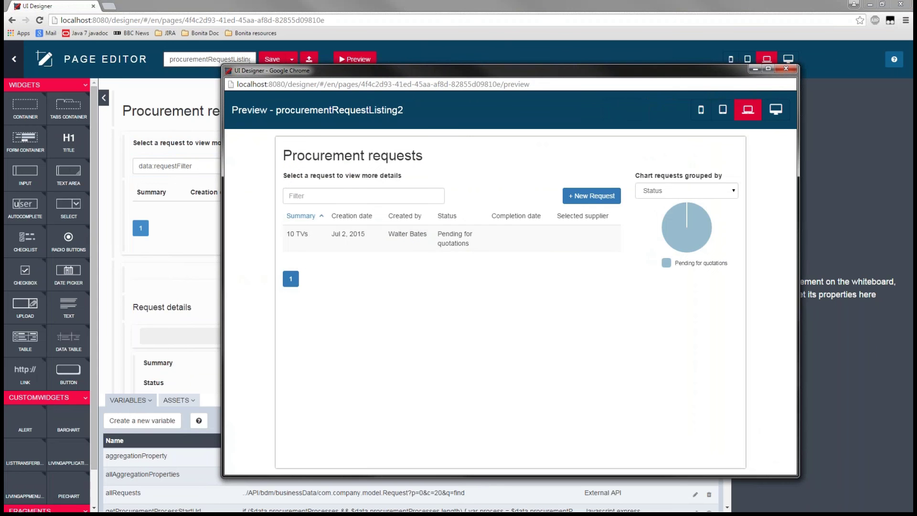
pyautogui.moveTo(395, 74); pyautogui.dragTo(562, 91)
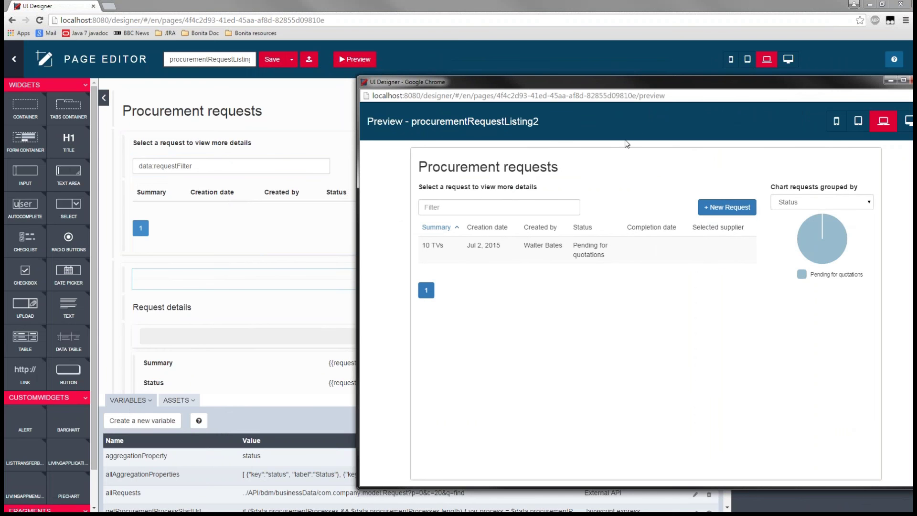
pyautogui.moveTo(636, 84); pyautogui.dragTo(433, 20)
pyautogui.click(525, 246)
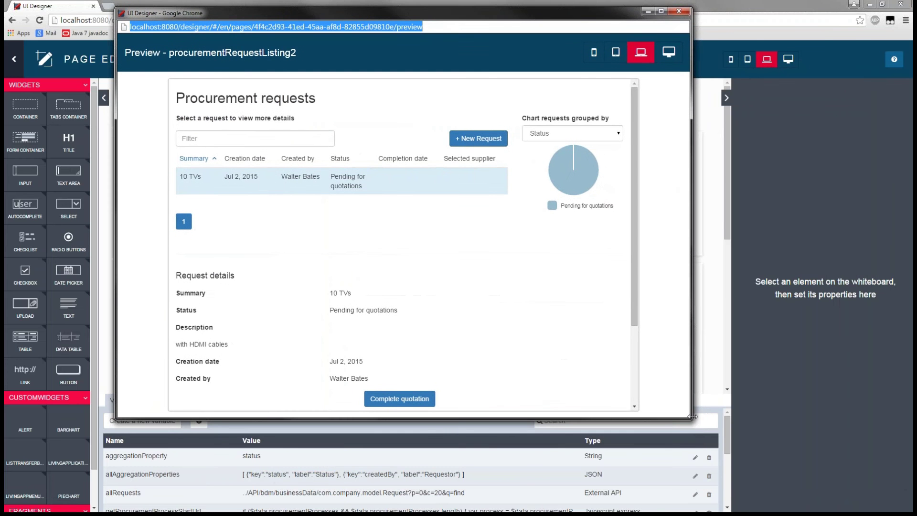
pyautogui.moveTo(690, 416); pyautogui.dragTo(754, 510)
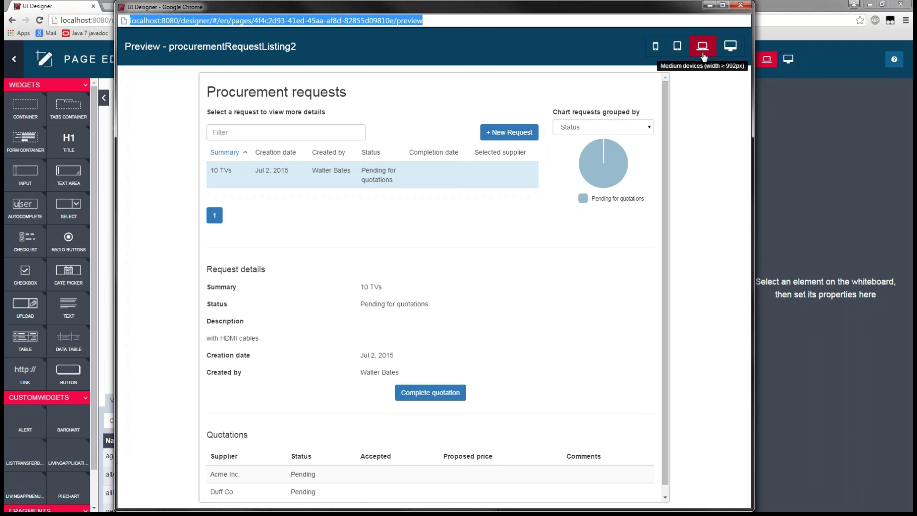
# Preview the page at Extra Small, Large, Extra Small again and Medium widths, then close the preview
pyautogui.click(652, 50)
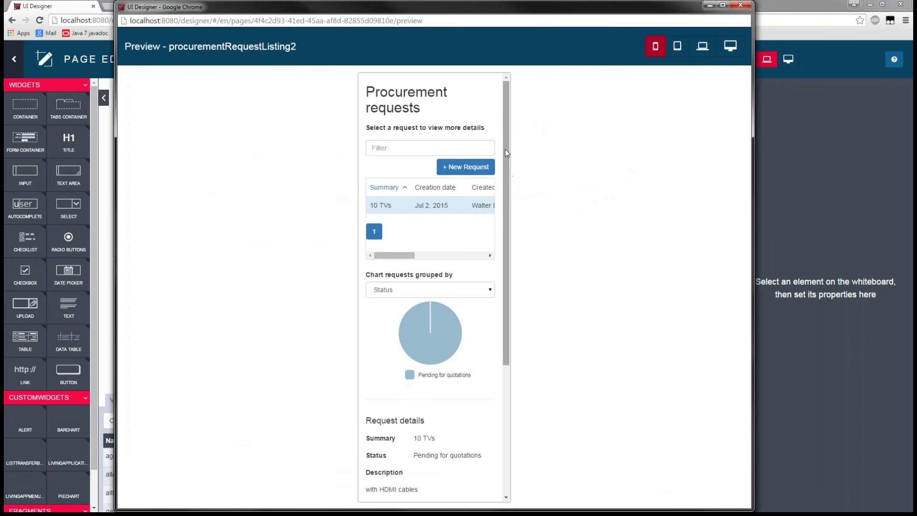
pyautogui.moveTo(505, 152); pyautogui.dragTo(518, 135)
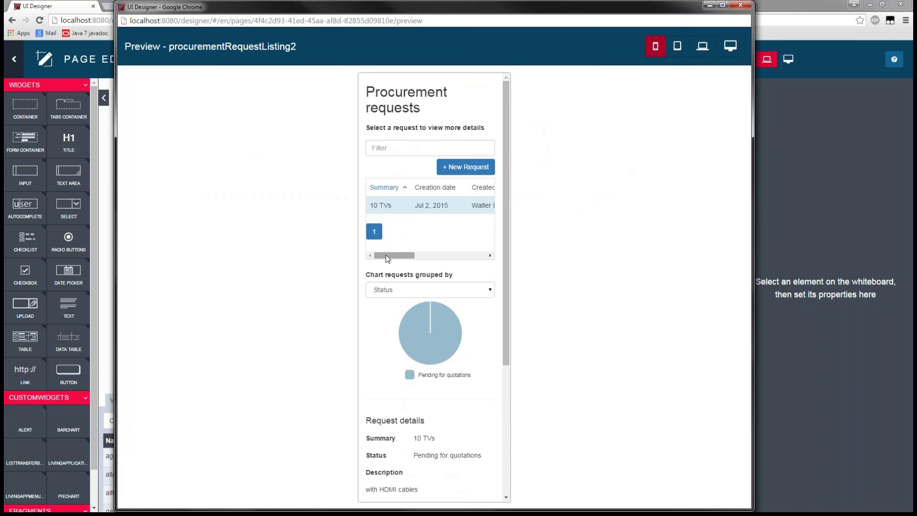
pyautogui.moveTo(387, 256)
pyautogui.mouseDown()
pyautogui.moveTo(449, 252)
pyautogui.moveTo(378, 256)
pyautogui.mouseUp()
pyautogui.click(726, 48)
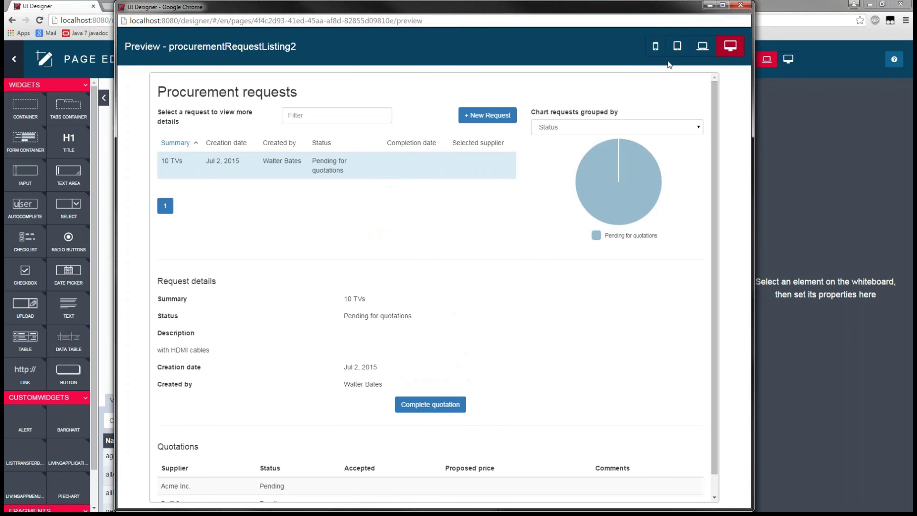
pyautogui.click(656, 48)
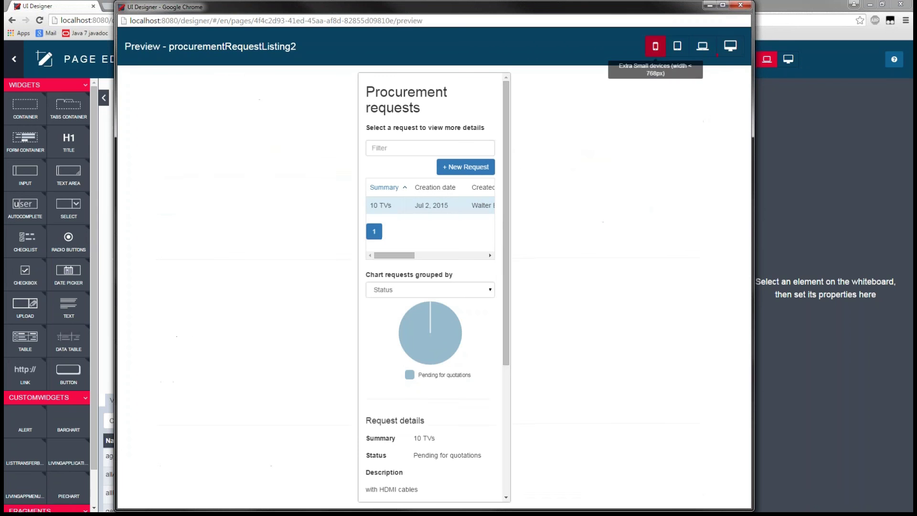
pyautogui.moveTo(507, 192); pyautogui.dragTo(506, 343)
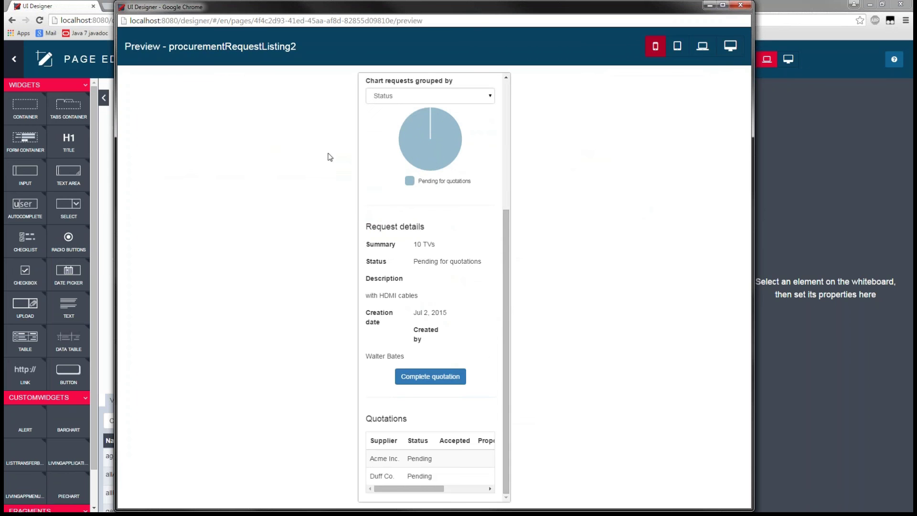
pyautogui.moveTo(504, 309); pyautogui.dragTo(524, 154)
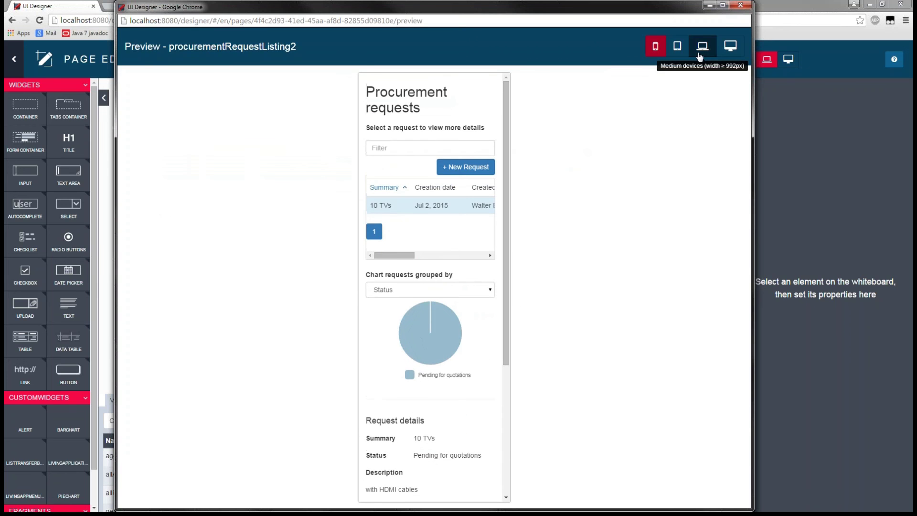
pyautogui.click(702, 46)
pyautogui.click(742, 6)
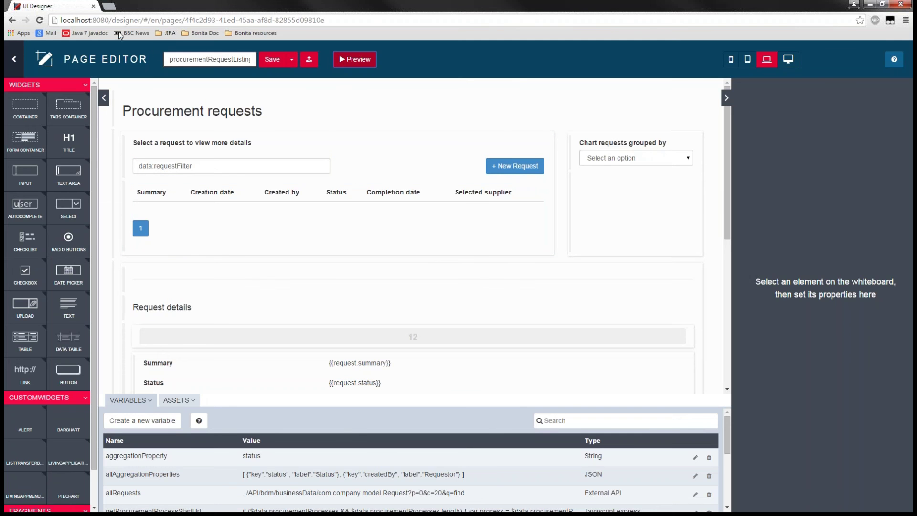
# Close UI Designer, log into the portal with the password, and dismiss Chrome's save-password prompt
pyautogui.click(94, 7)
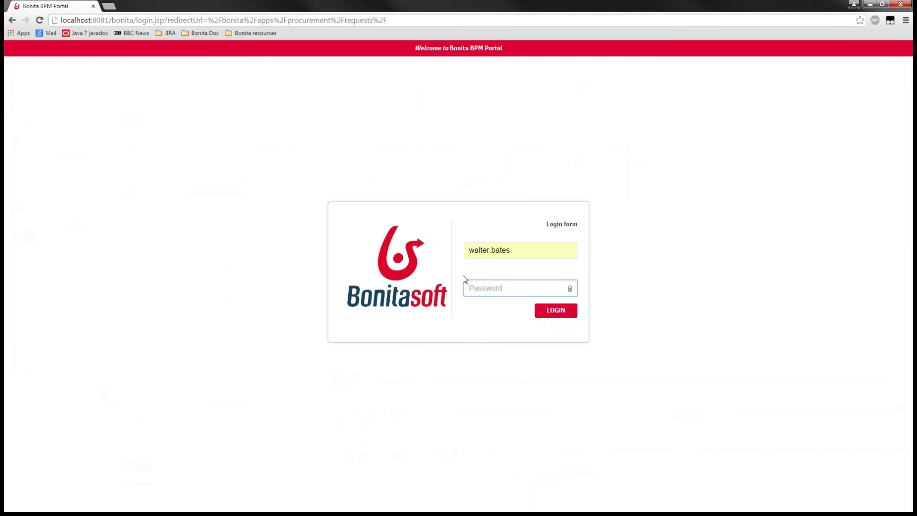
pyautogui.write('bp')
pyautogui.press('Return')
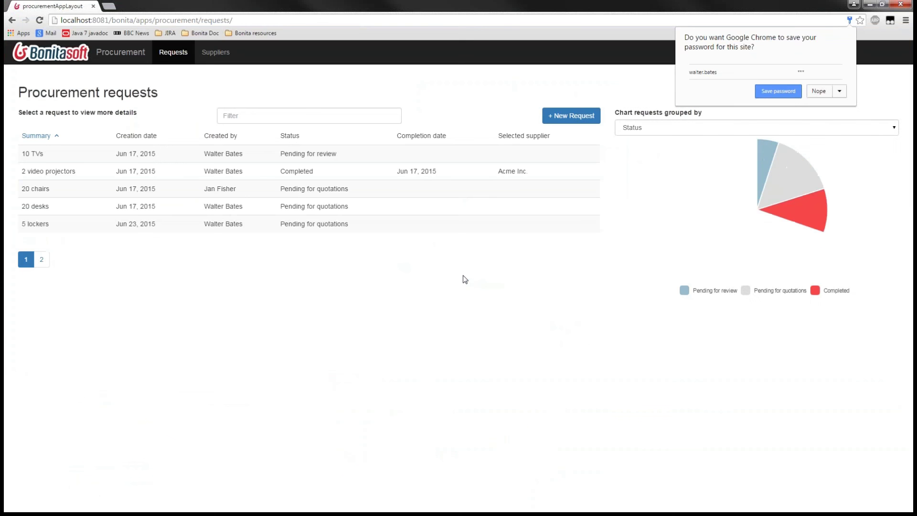
pyautogui.click(650, 74)
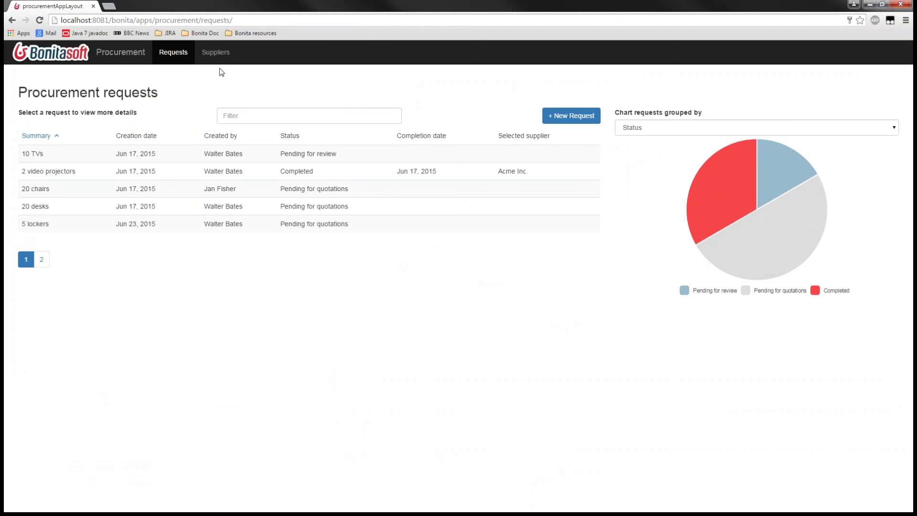
# Visit Suppliers and return to Requests, select then clear the page content, and open a blank tab
pyautogui.click(233, 51)
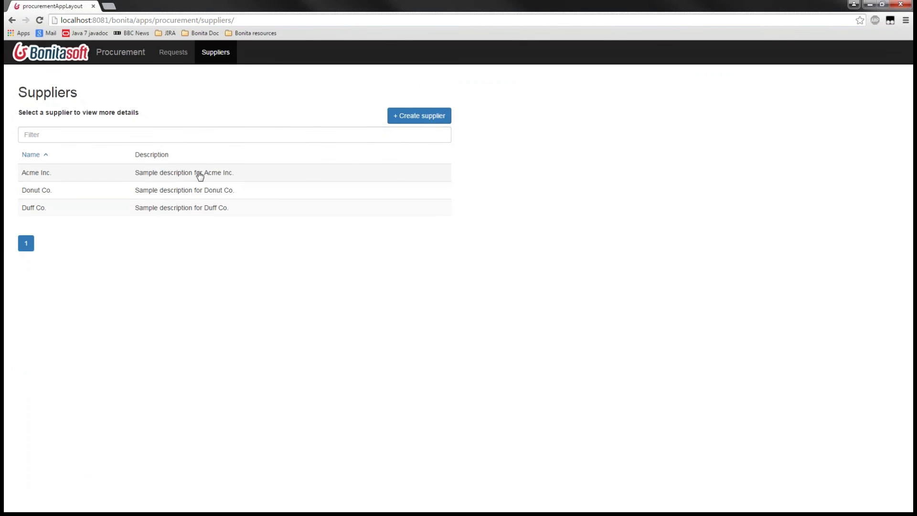
pyautogui.click(176, 54)
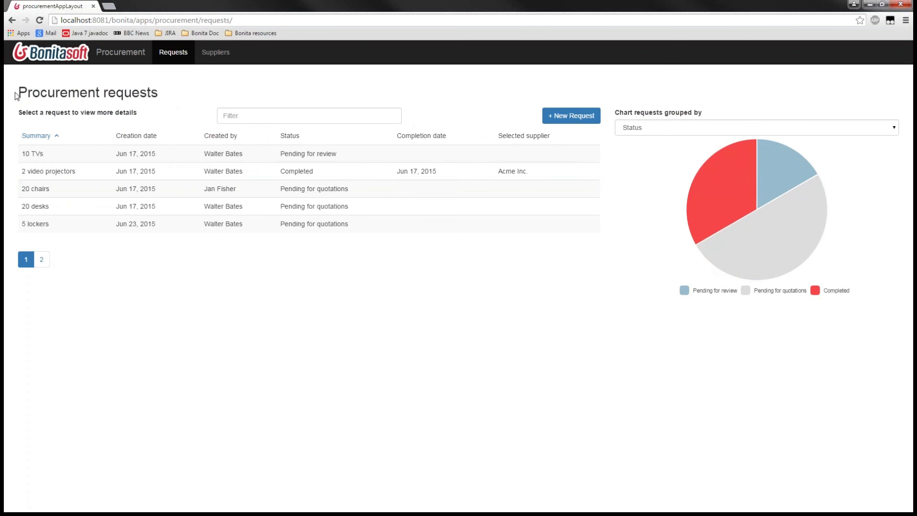
pyautogui.moveTo(17, 95); pyautogui.dragTo(785, 273)
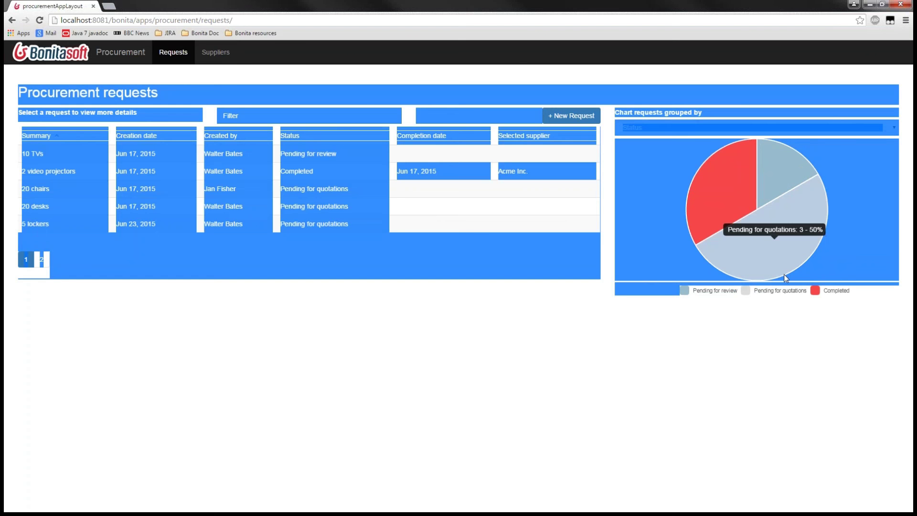
pyautogui.click(213, 337)
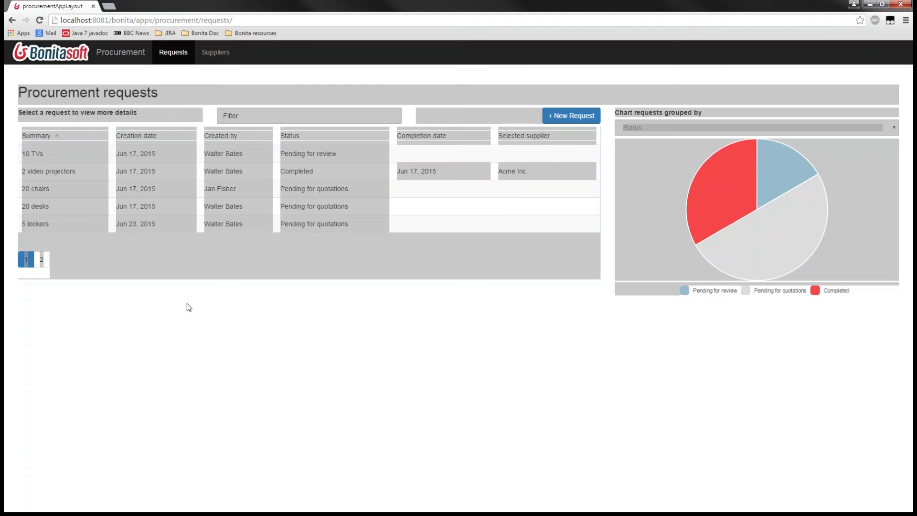
pyautogui.click(188, 306)
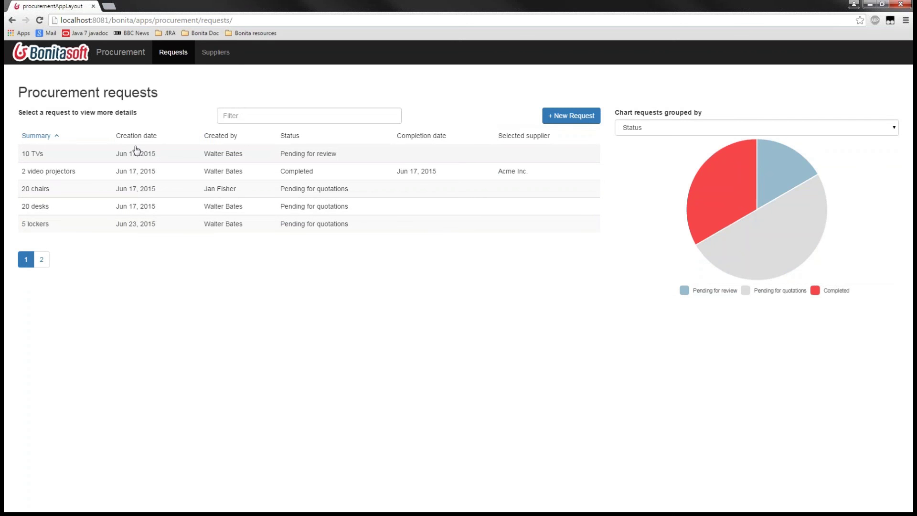
pyautogui.click(109, 6)
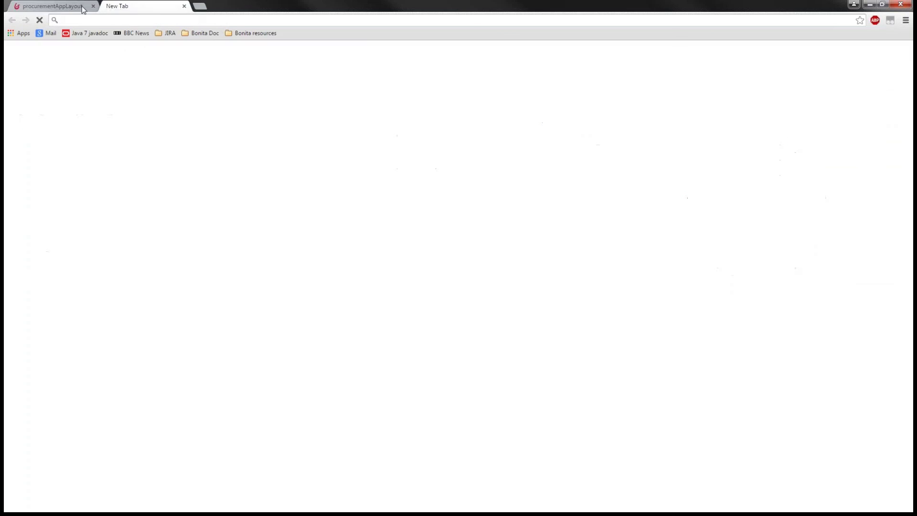
# Copy localhost:8081/bonita from the app's address and load it in the new tab
pyautogui.click(79, 9)
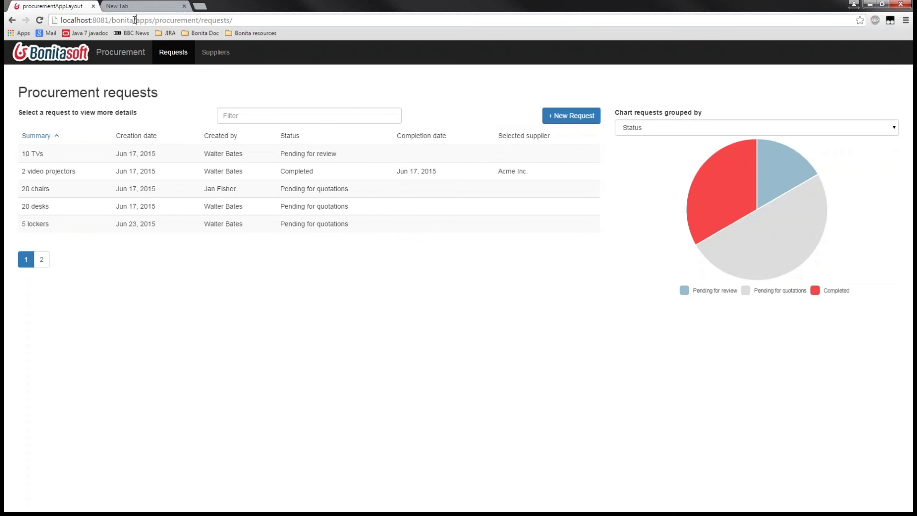
pyautogui.moveTo(135, 20); pyautogui.dragTo(51, 21)
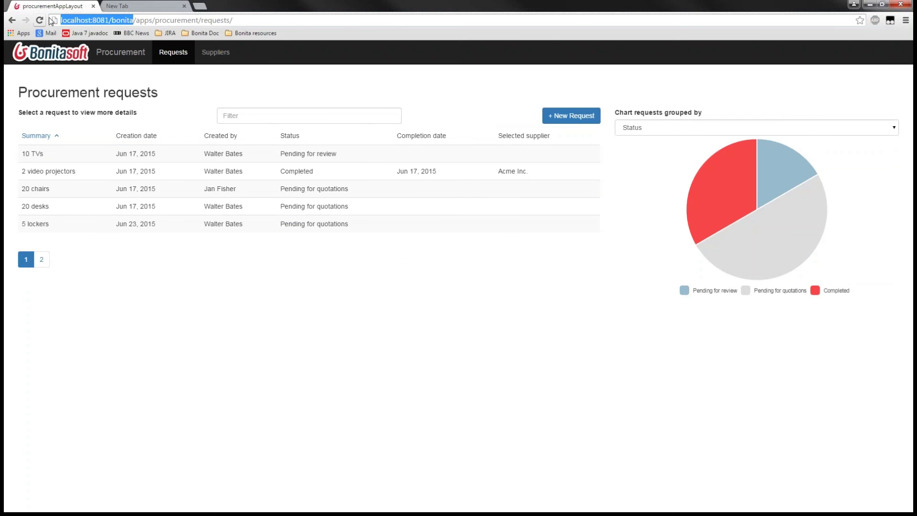
pyautogui.hotkey('ctrl', 'c')
pyautogui.click(117, 6)
pyautogui.click(111, 20)
pyautogui.hotkey('ctrl', 'v')
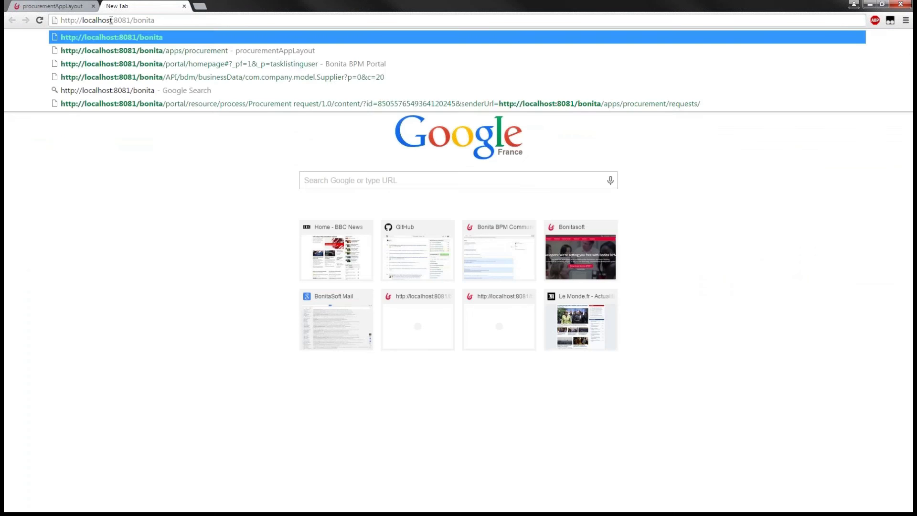
pyautogui.press('Return')
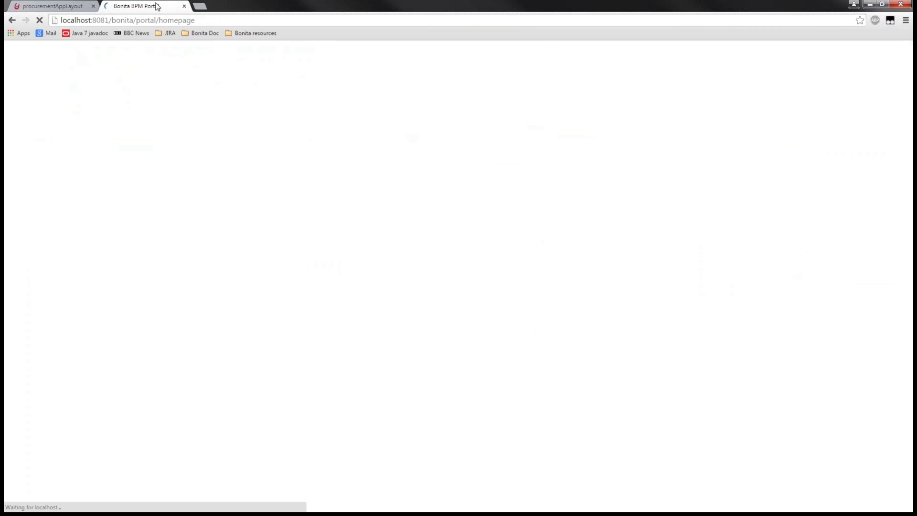
# Detach the portal tab into its own taller window beside the requests table
pyautogui.moveTo(158, 7); pyautogui.dragTo(568, 51)
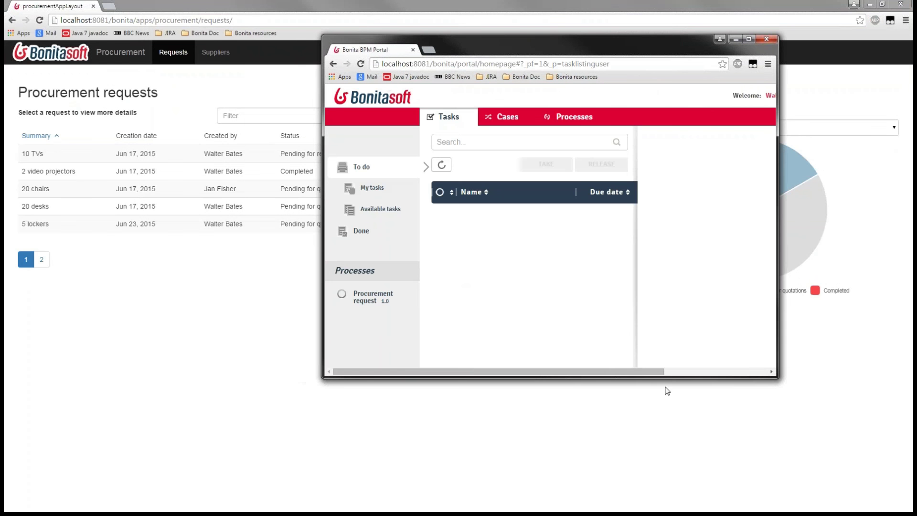
pyautogui.moveTo(641, 379); pyautogui.dragTo(660, 462)
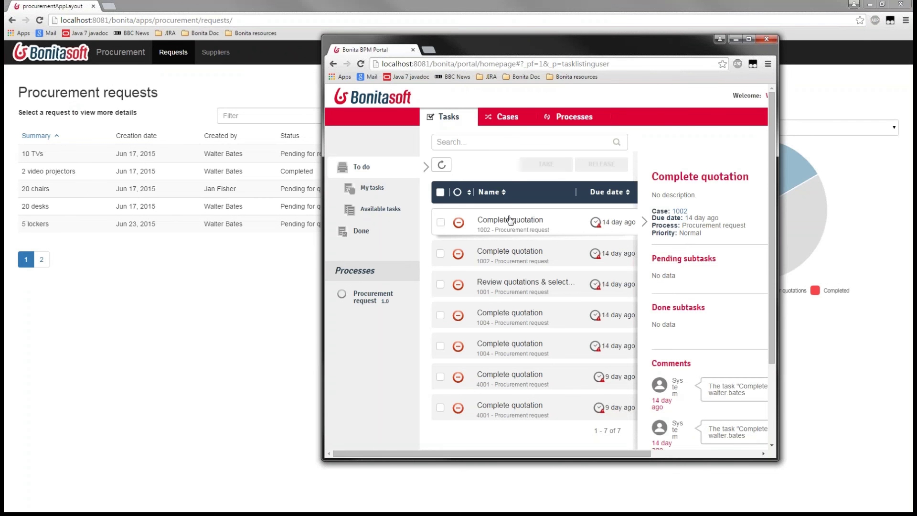
pyautogui.moveTo(555, 50); pyautogui.dragTo(677, 38)
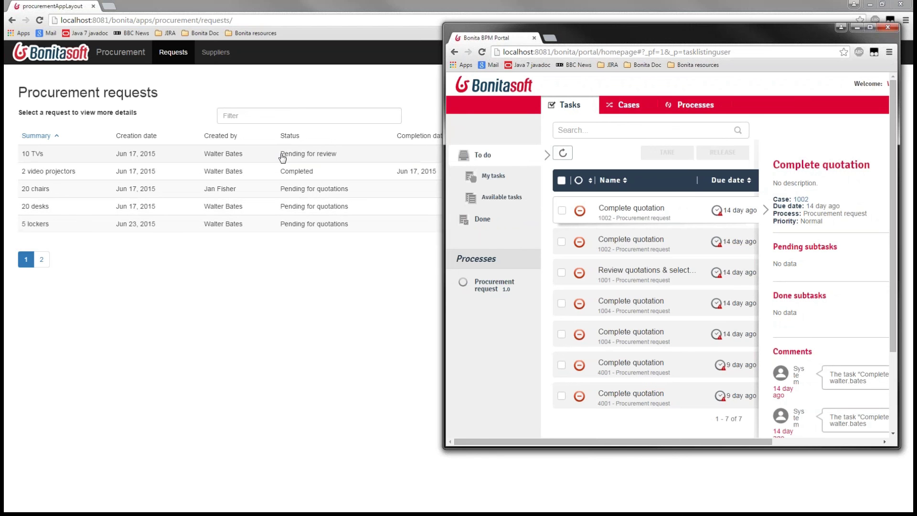
# Bring the Procurement app forward, visit Suppliers, return to Requests, and view the 10 TVs request details
pyautogui.click(303, 190)
pyautogui.click(215, 52)
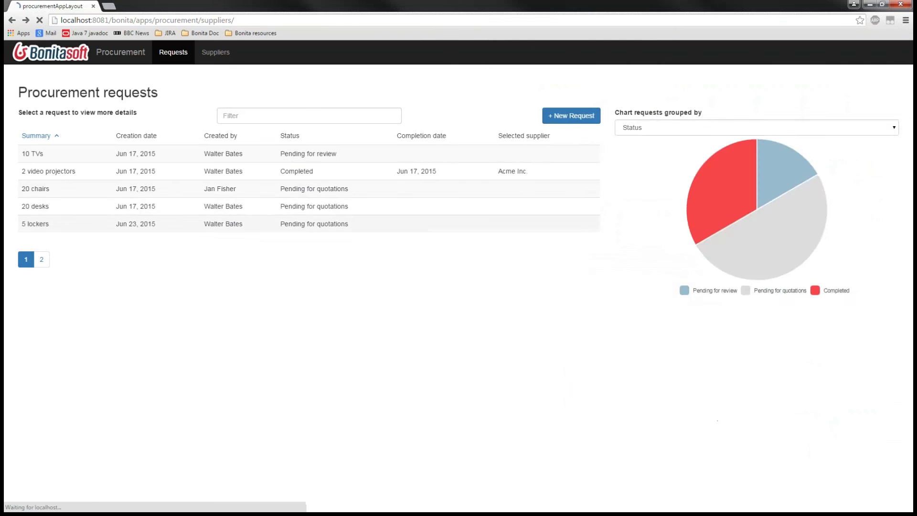
pyautogui.click(119, 54)
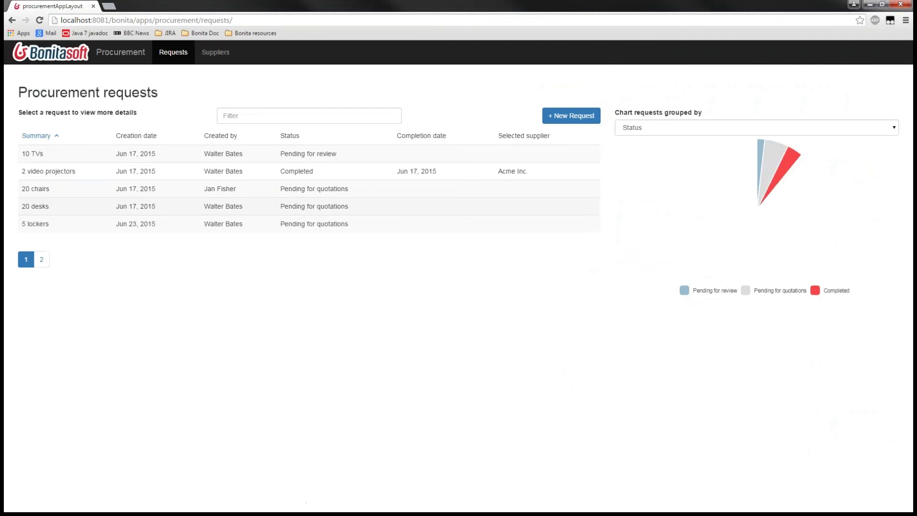
pyautogui.click(214, 157)
pyautogui.scroll(-3, 356, 337)
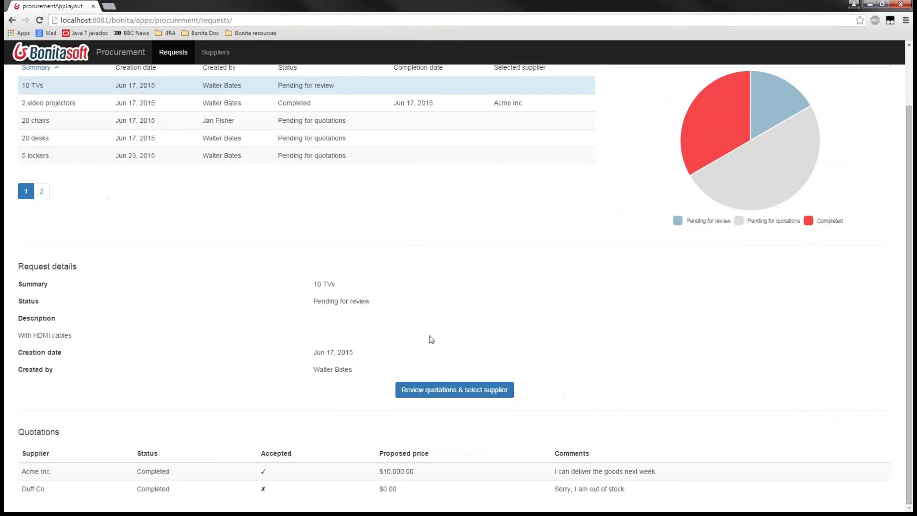
pyautogui.scroll(2, 510, 350)
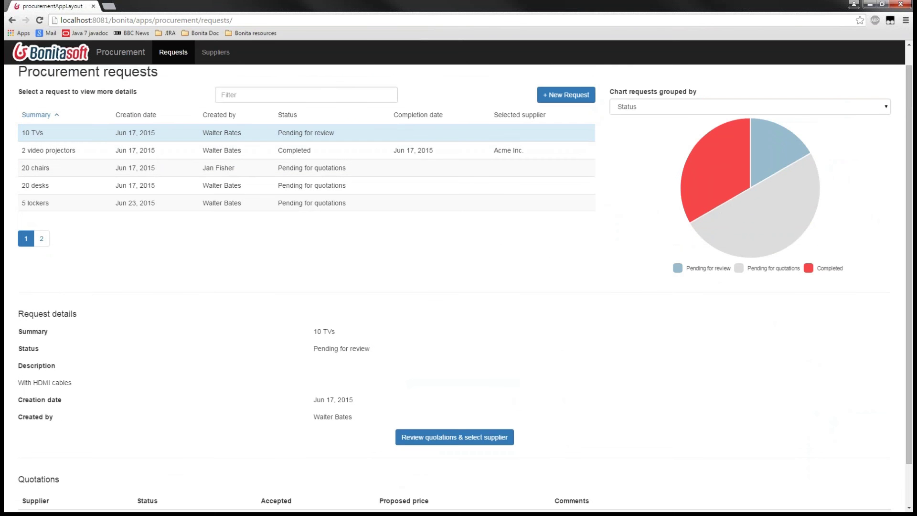
pyautogui.scroll(-2, 545, 274)
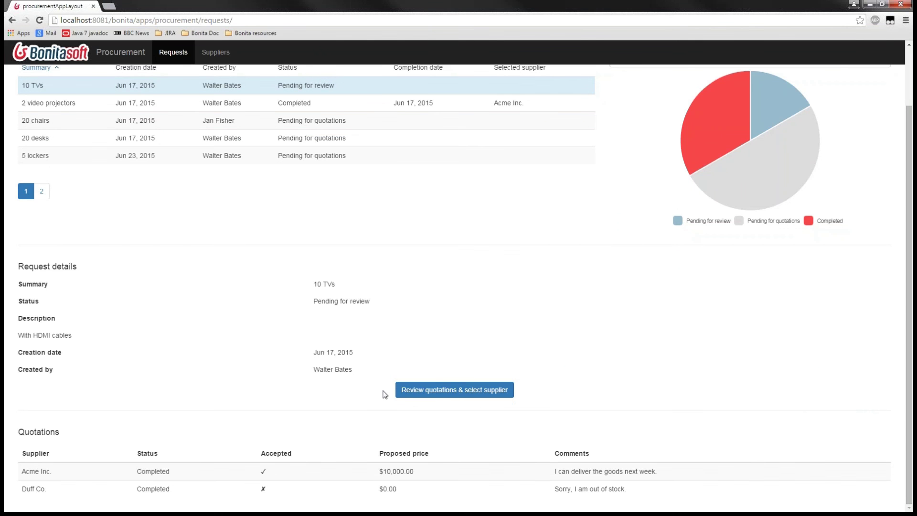
# Open Review quotations & select supplier, choose the Acme Inc. quotation, then return to Procurement requests
pyautogui.click(438, 396)
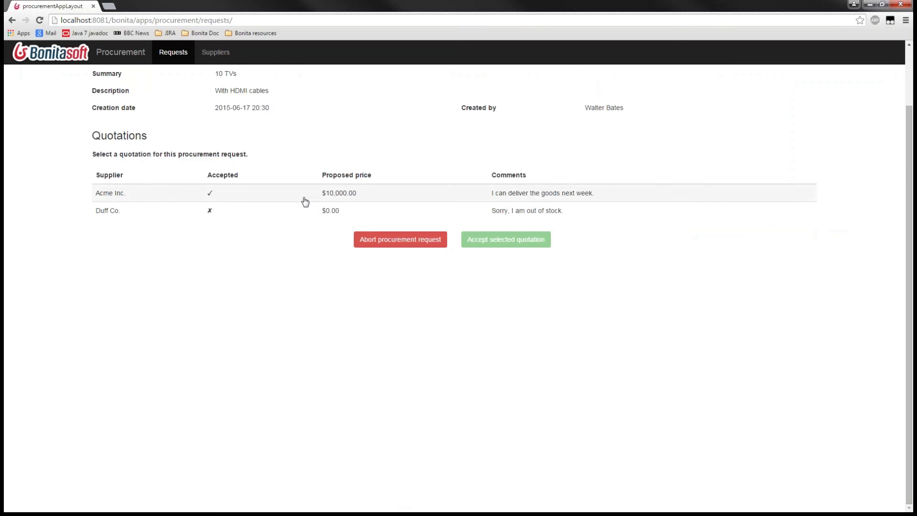
pyautogui.scroll(2, 304, 202)
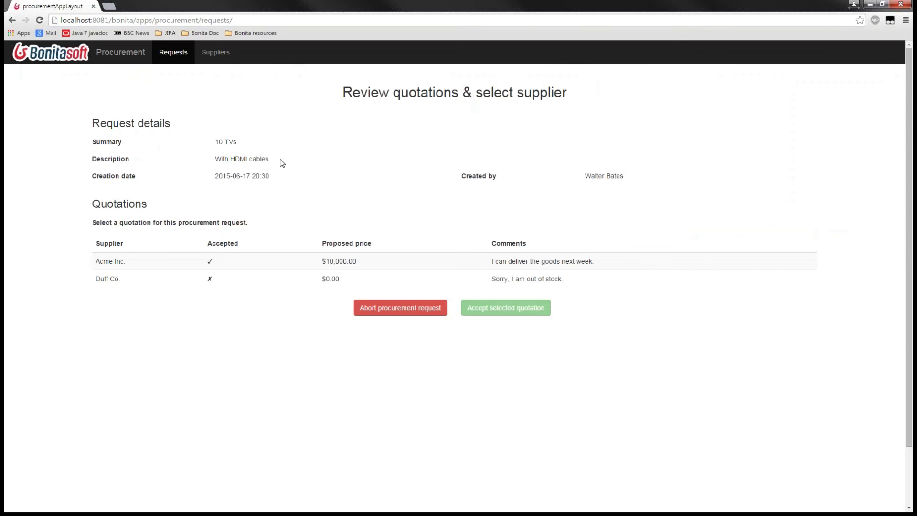
pyautogui.click(315, 266)
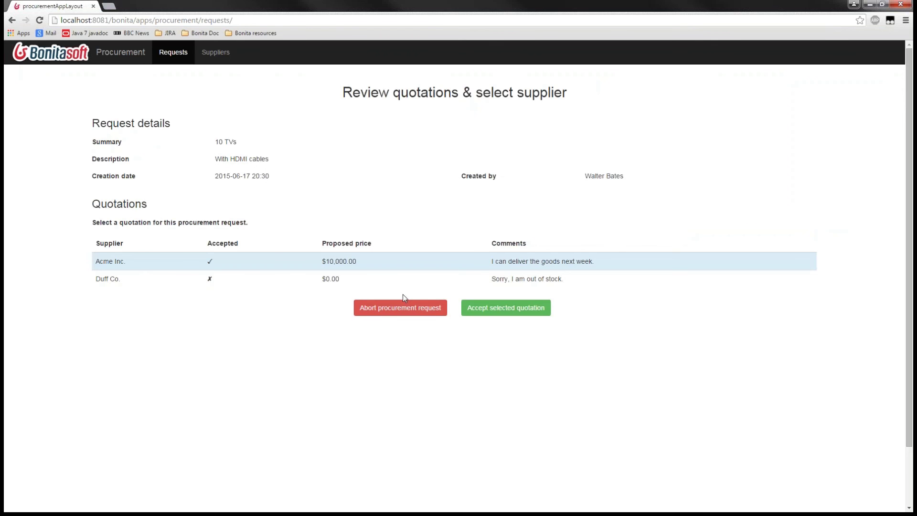
pyautogui.click(133, 54)
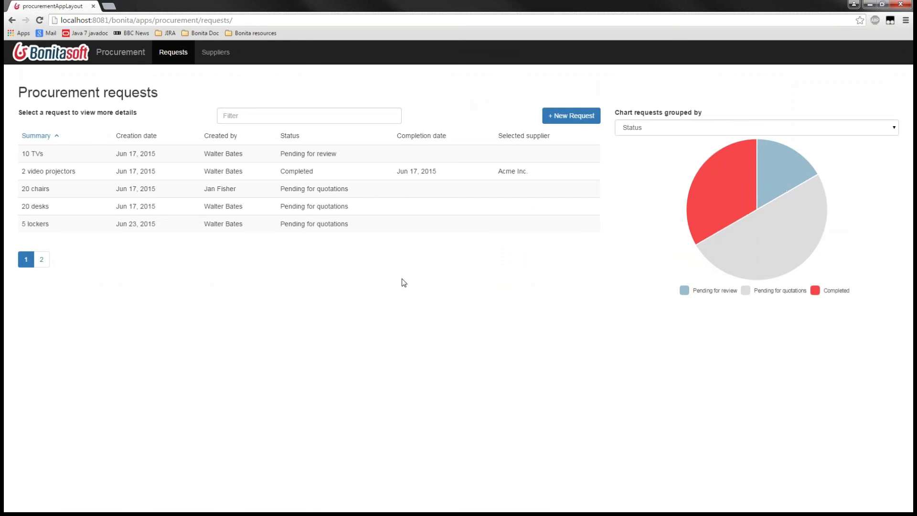
# Show the 20 desks request details, group the chart by Requestor, and scroll through its quotations
pyautogui.click(110, 207)
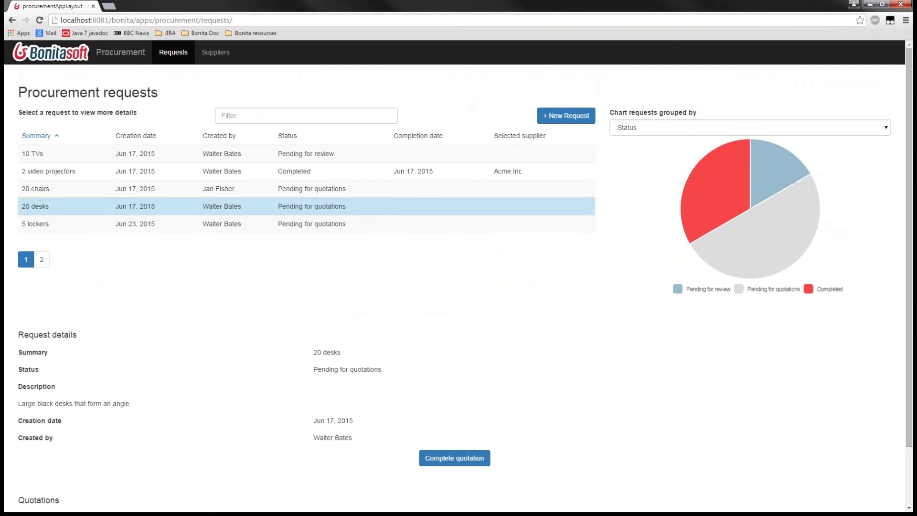
pyautogui.click(685, 128)
pyautogui.click(660, 150)
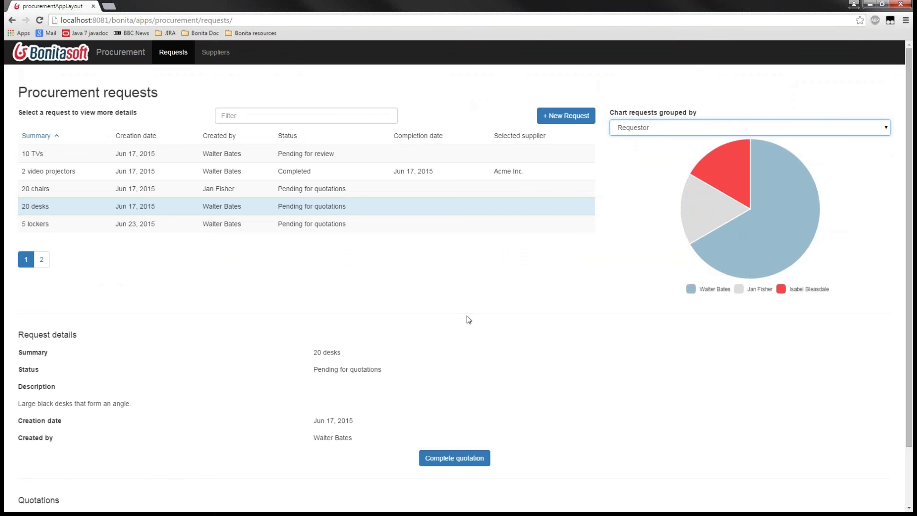
pyautogui.scroll(-2, 463, 313)
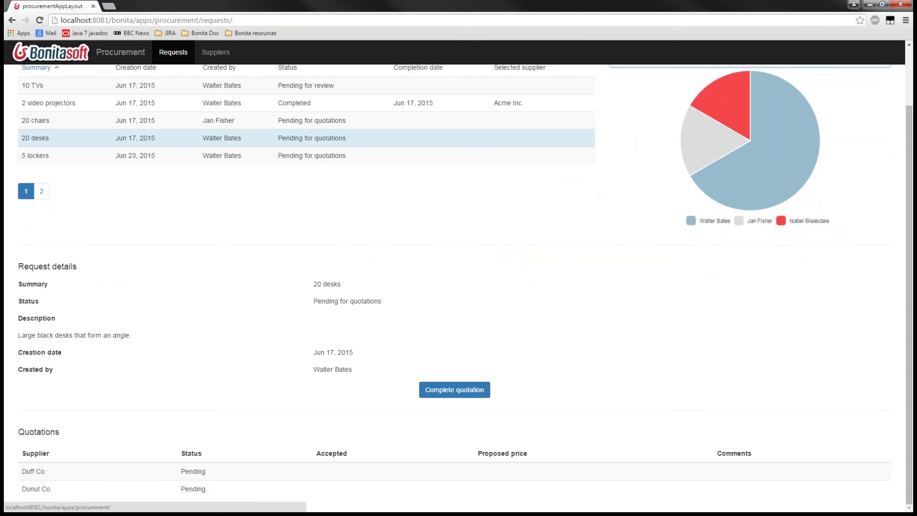
pyautogui.scroll(2, 110, 59)
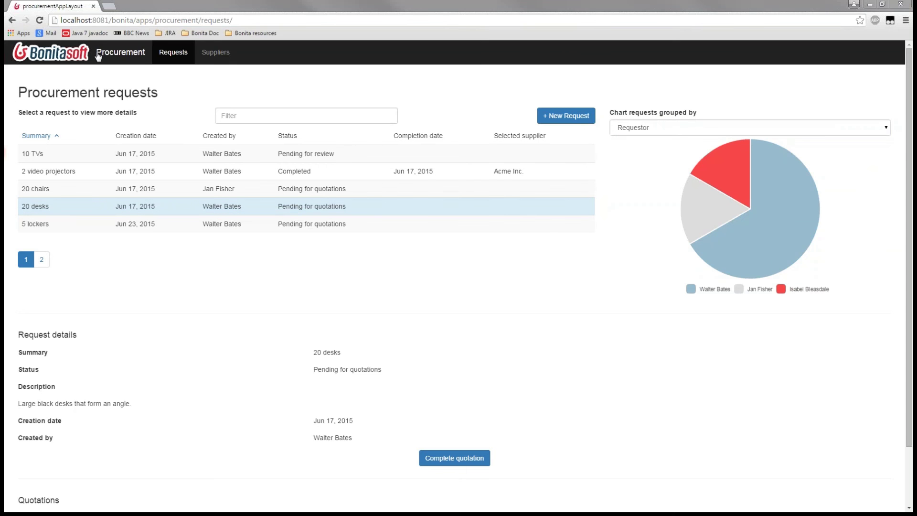
pyautogui.click(132, 19)
# Copy localhost:8081/bonita from the address bar and load it in a new tab
pyautogui.click(131, 20)
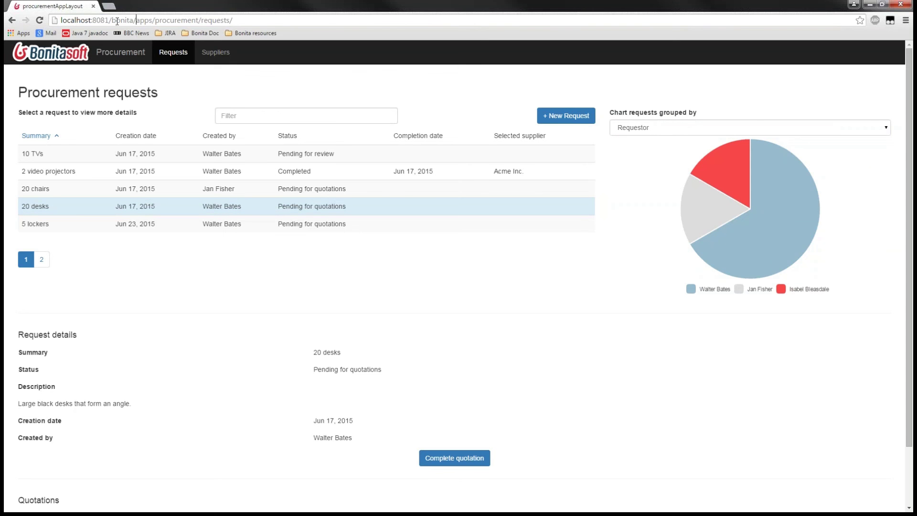
pyautogui.doubleClick(132, 20)
pyautogui.click(132, 20)
pyautogui.moveTo(103, 20); pyautogui.dragTo(33, 26)
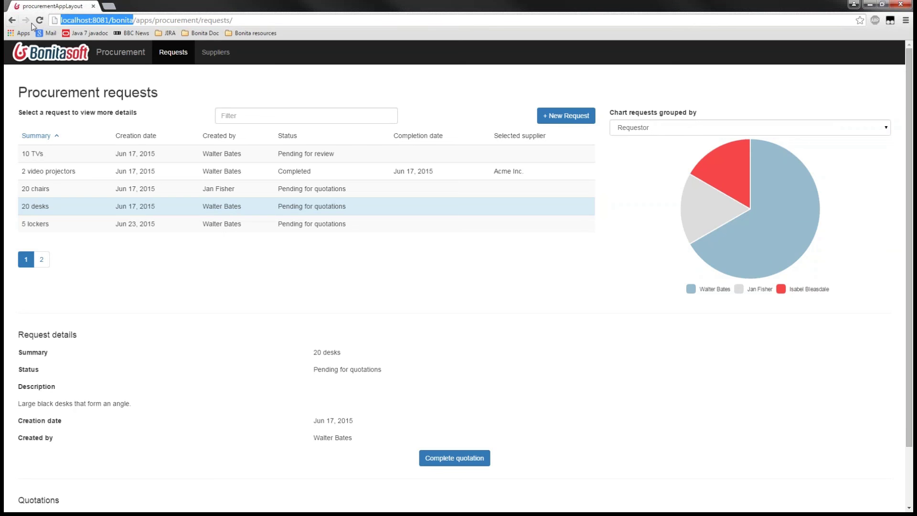
pyautogui.hotkey('ctrl', 'c')
pyautogui.click(110, 6)
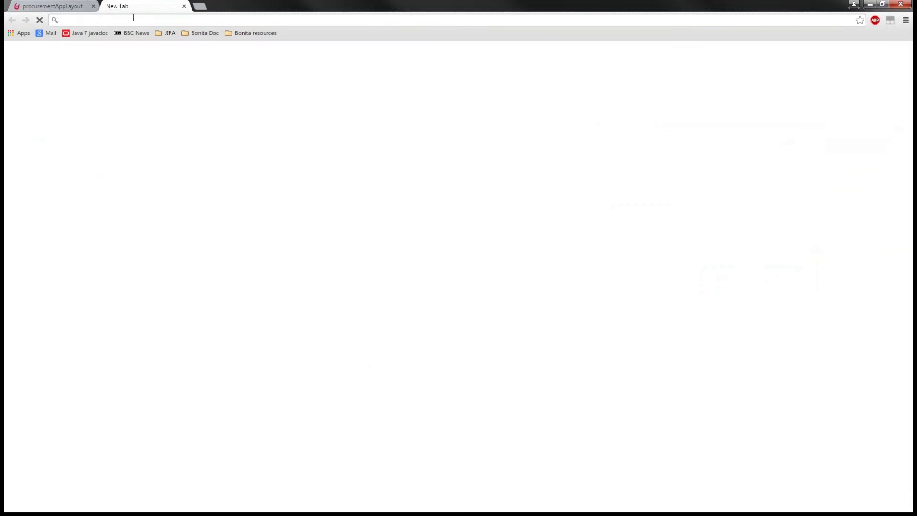
pyautogui.hotkey('ctrl', 'v')
pyautogui.press('Return')
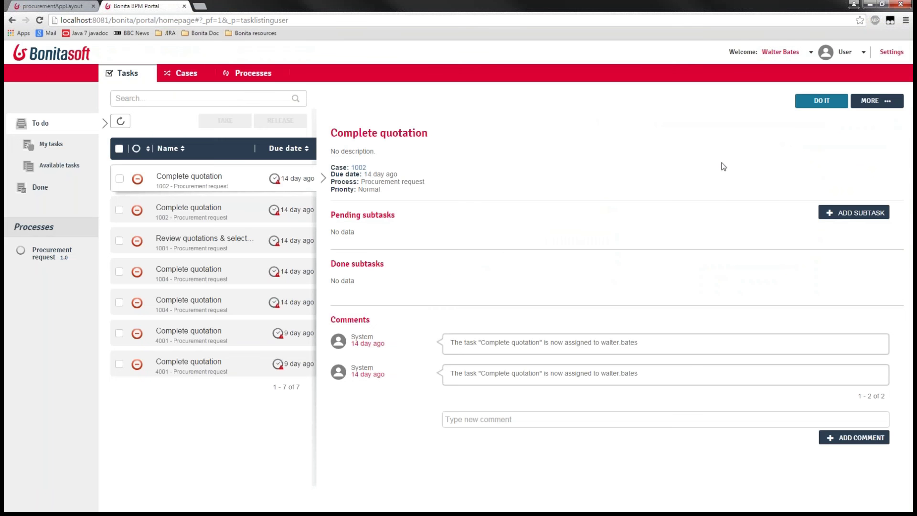
# Switch to the Administrator profile and open the Procurement application's details under Applications
pyautogui.click(859, 52)
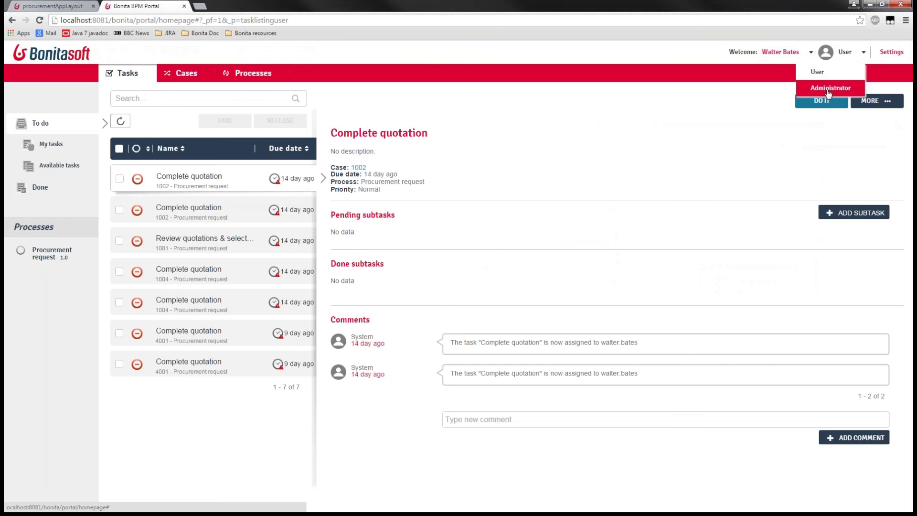
pyautogui.click(831, 88)
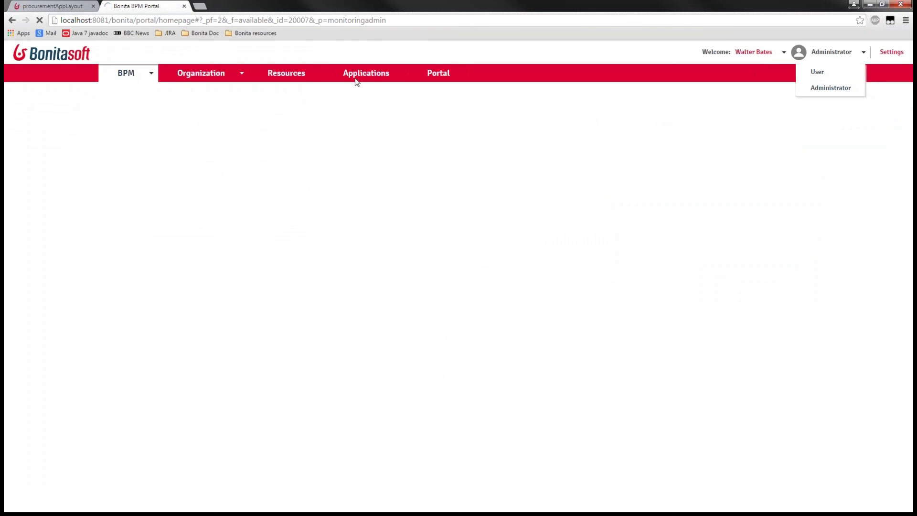
pyautogui.click(361, 76)
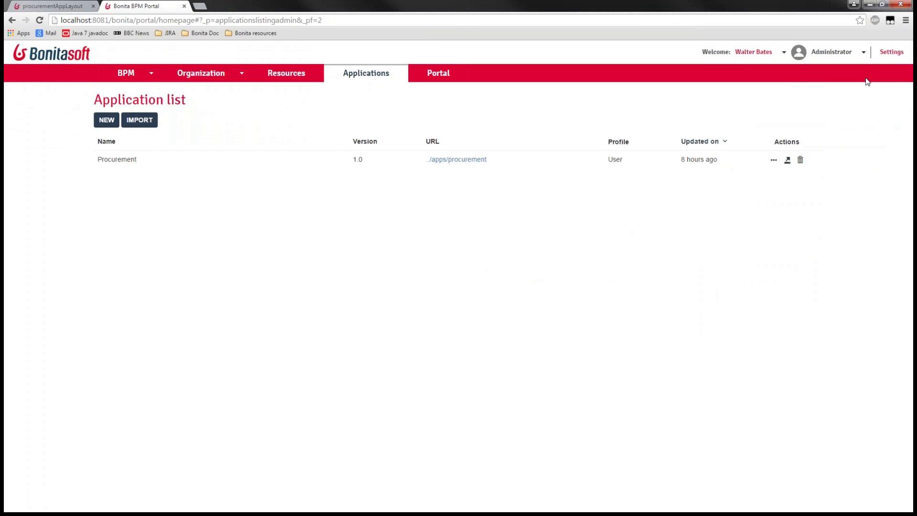
pyautogui.click(774, 160)
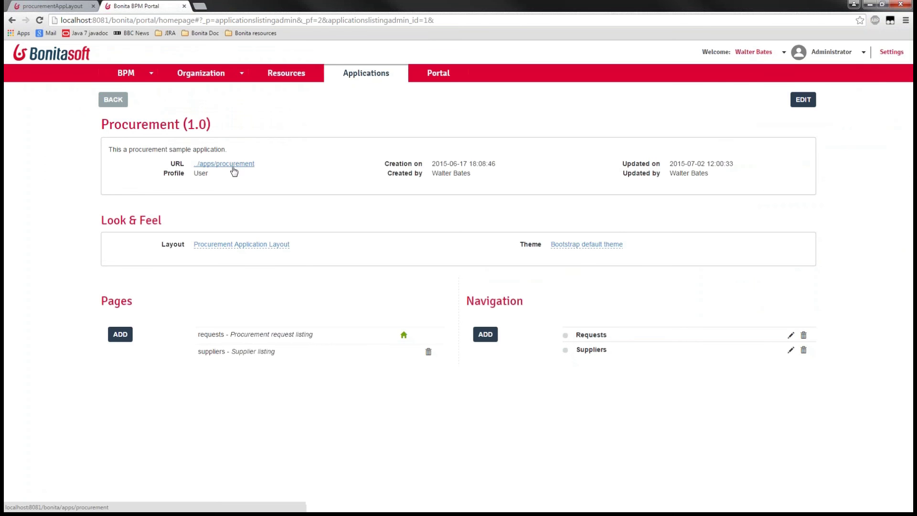
# Set the Procurement app's layout to Living application side menu layout page and reload the app to see it
pyautogui.click(73, 10)
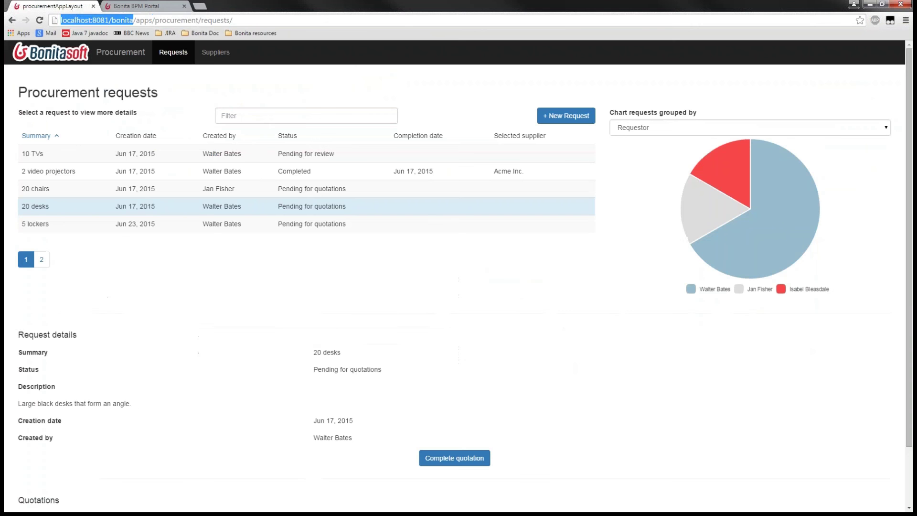
pyautogui.moveTo(196, 20); pyautogui.dragTo(199, 20)
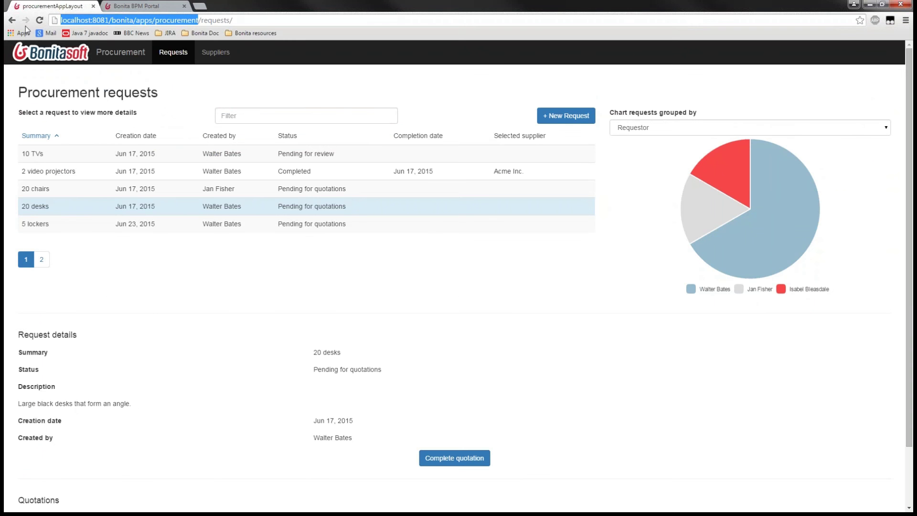
pyautogui.click(153, 5)
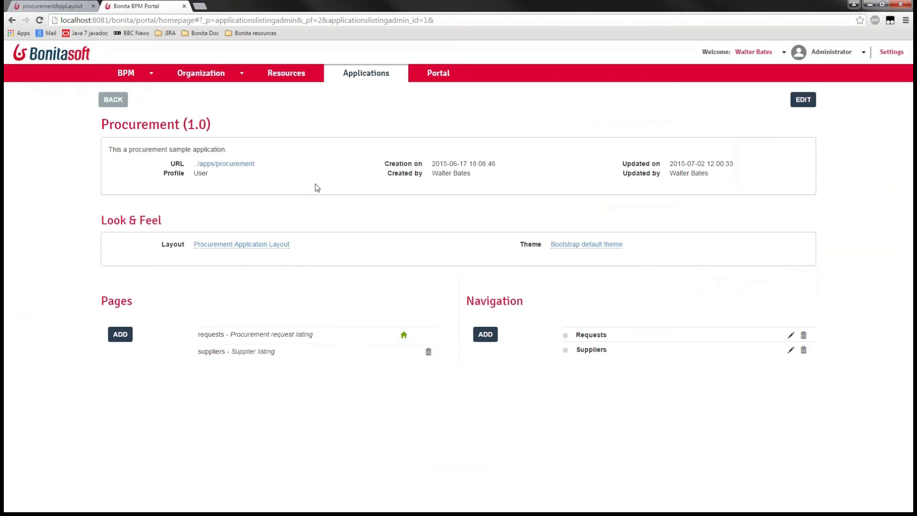
pyautogui.click(258, 246)
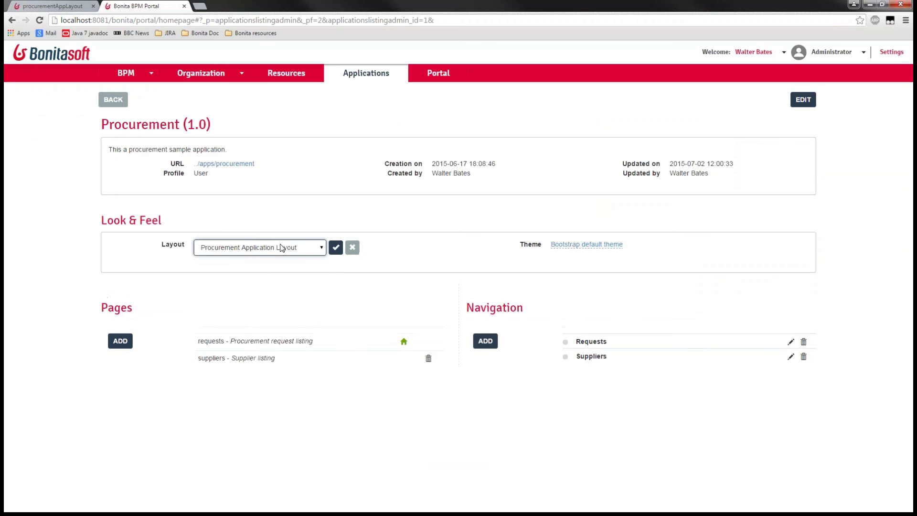
pyautogui.click(274, 247)
pyautogui.click(268, 269)
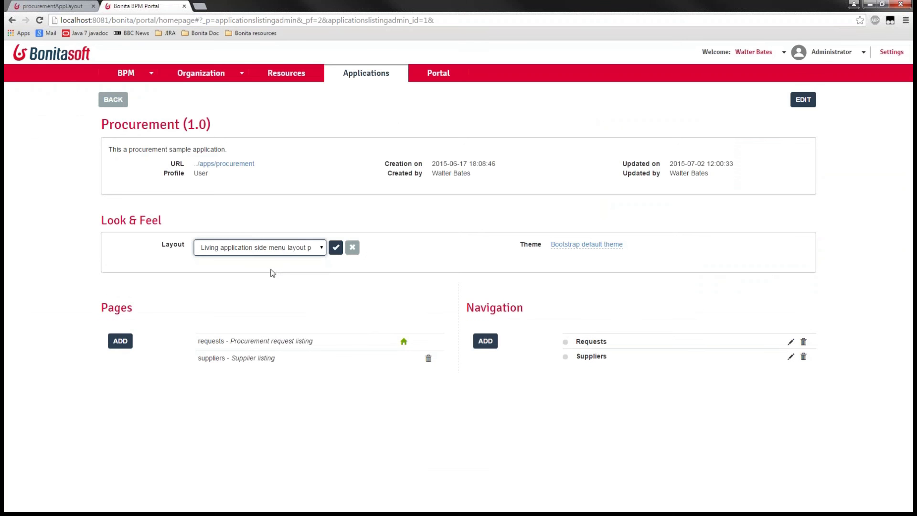
pyautogui.click(335, 248)
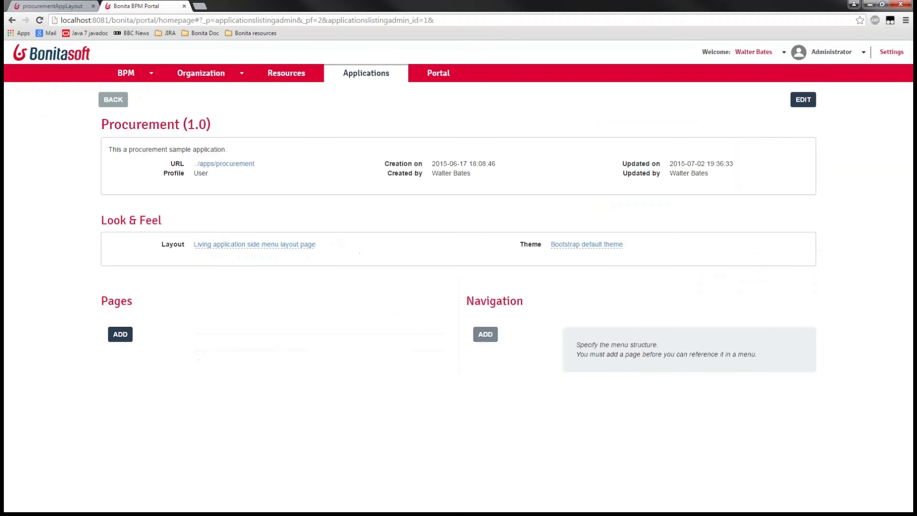
pyautogui.click(72, 6)
pyautogui.press('Return')
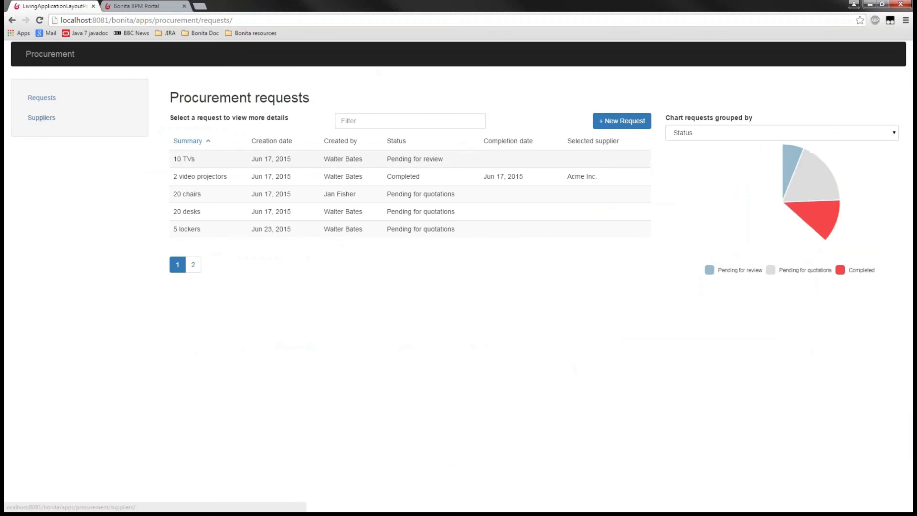
pyautogui.click(143, 9)
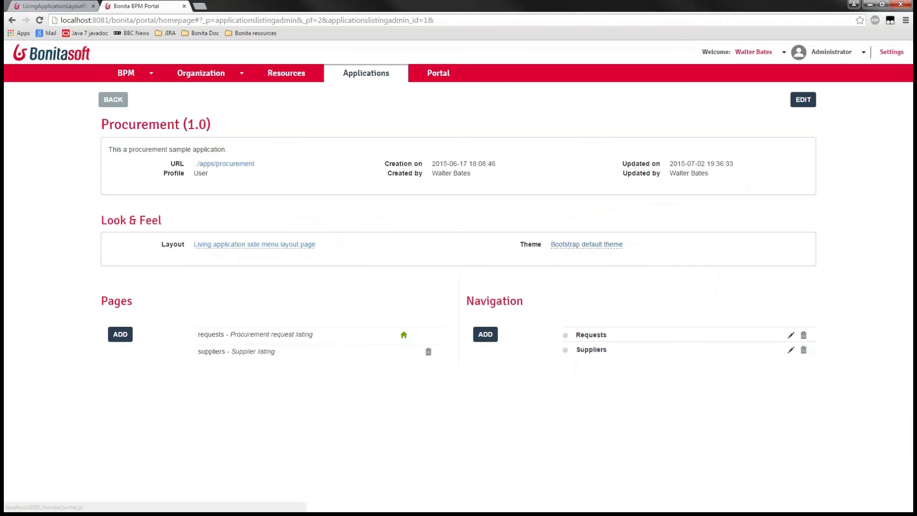
# Set the Procurement app's theme to Superhero and refresh the app tab to view it
pyautogui.click(592, 248)
pyautogui.click(617, 251)
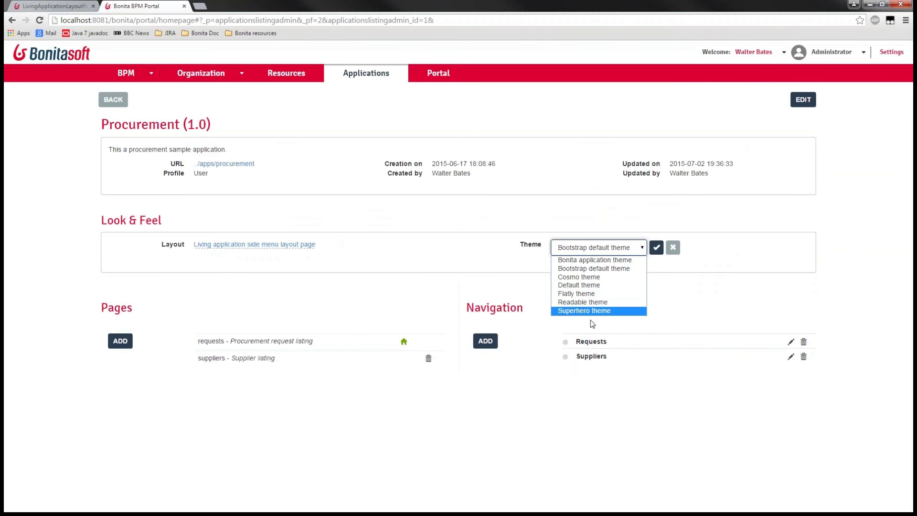
pyautogui.click(598, 312)
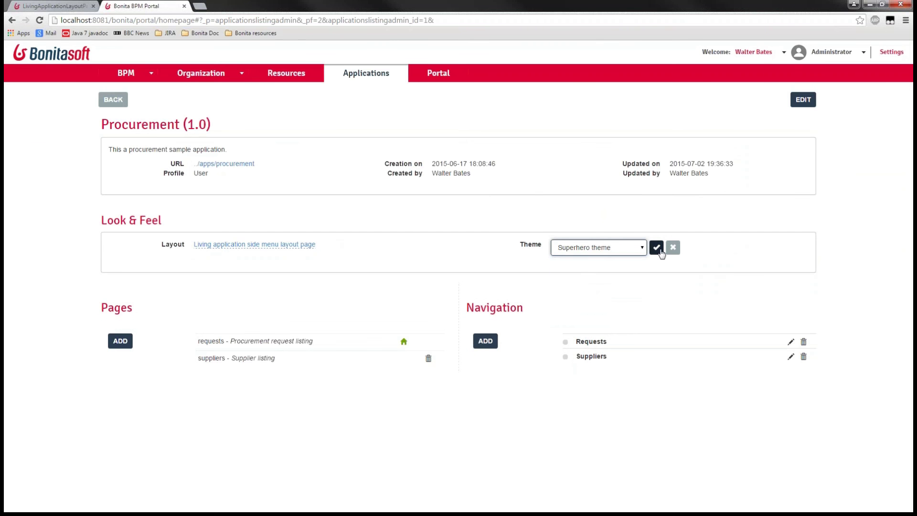
pyautogui.click(656, 247)
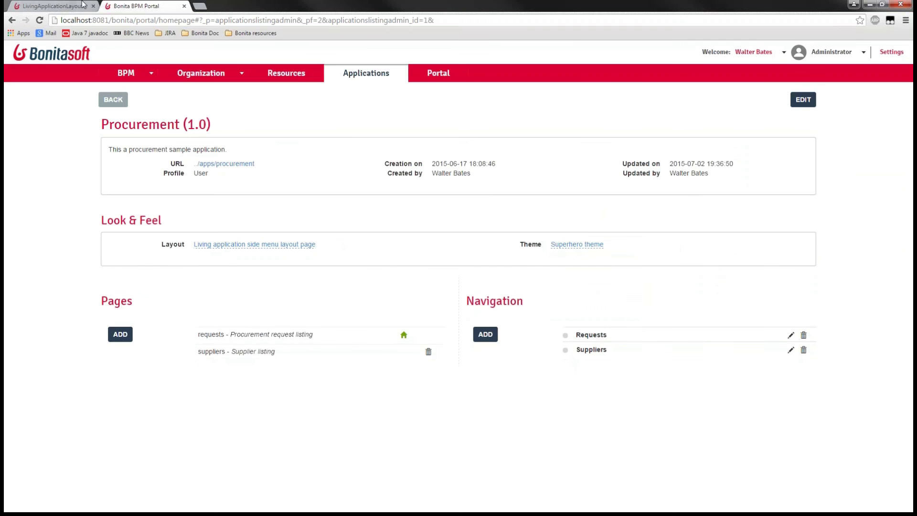
pyautogui.click(84, 6)
pyautogui.press('F5')
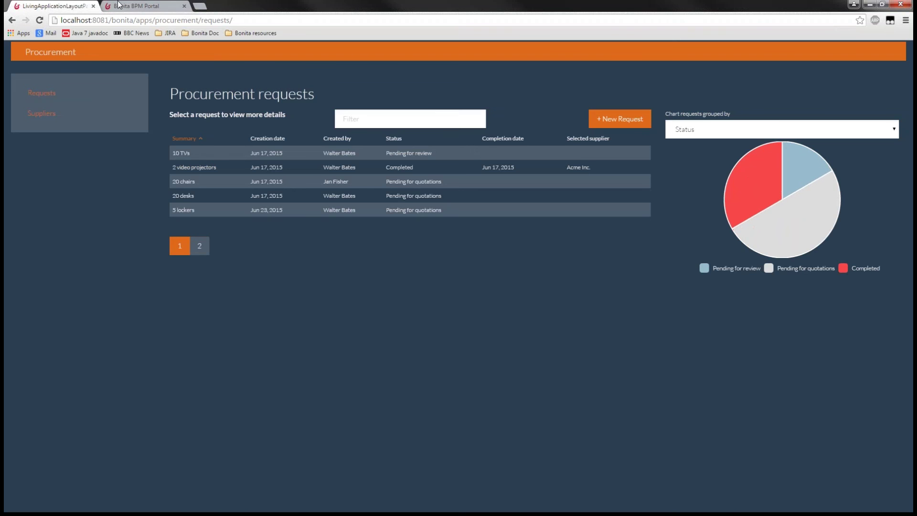
pyautogui.click(117, 7)
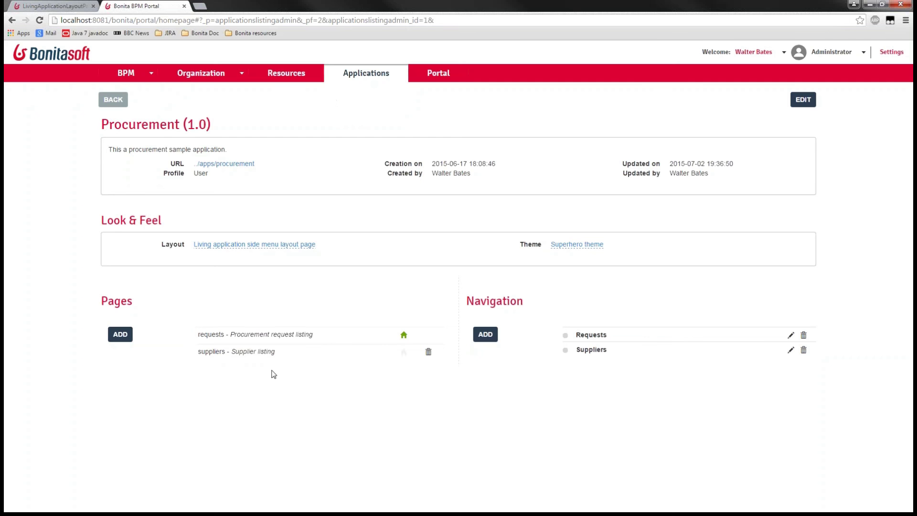
# Filter Resources to Pages, view the Procurement request listing page, then advance to the next slide
pyautogui.click(253, 351)
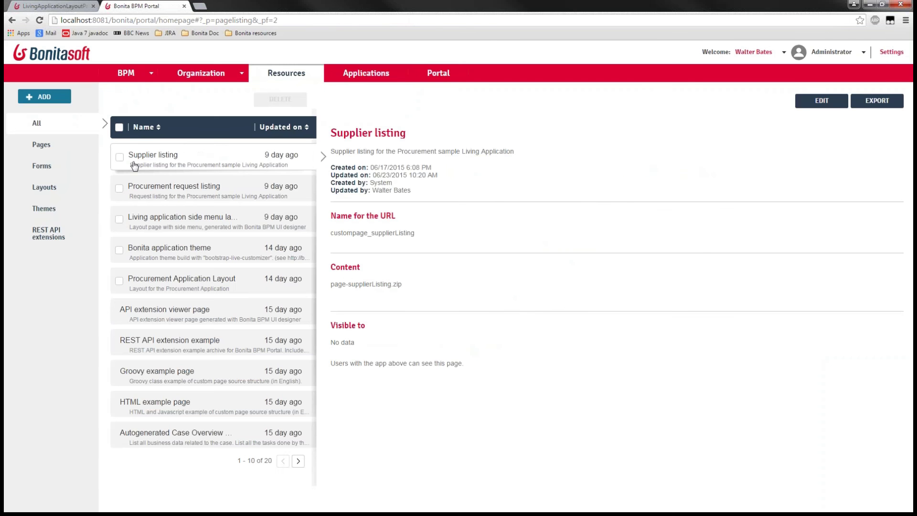
pyautogui.click(92, 145)
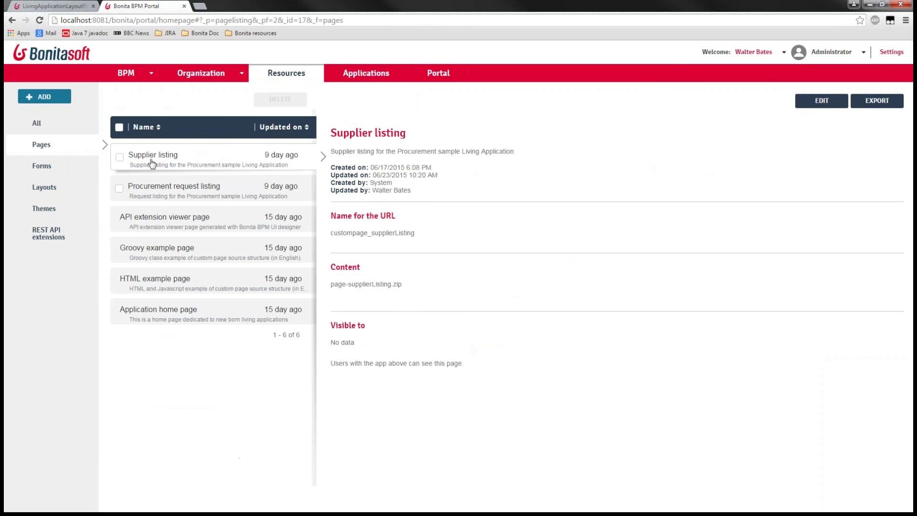
pyautogui.click(183, 186)
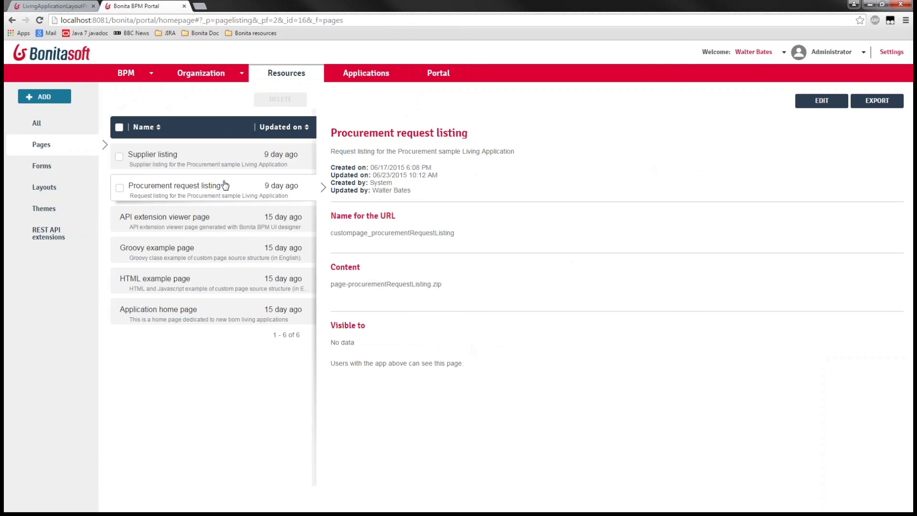
pyautogui.click(53, 6)
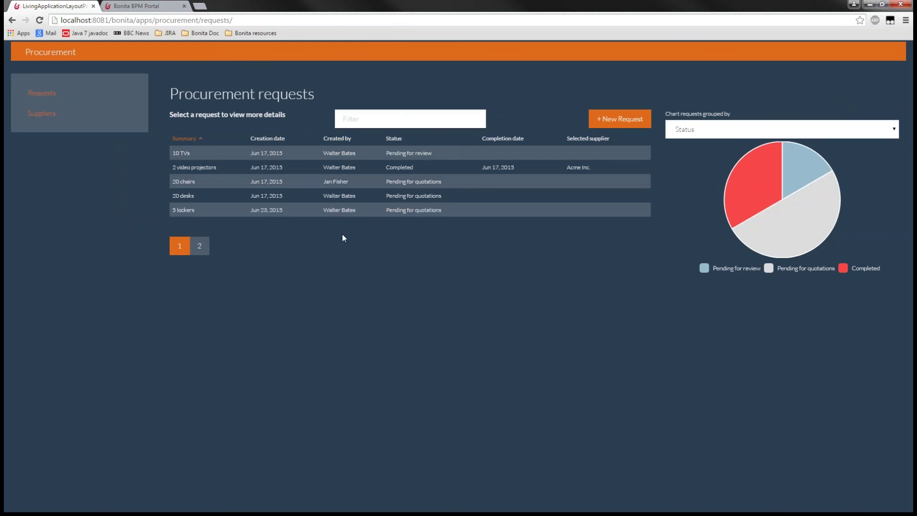
pyautogui.click(147, 7)
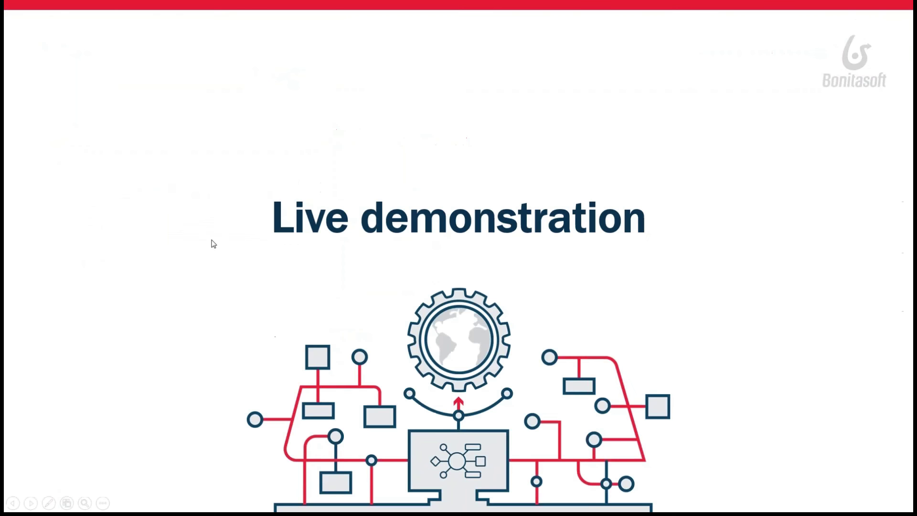
pyautogui.press('Right')
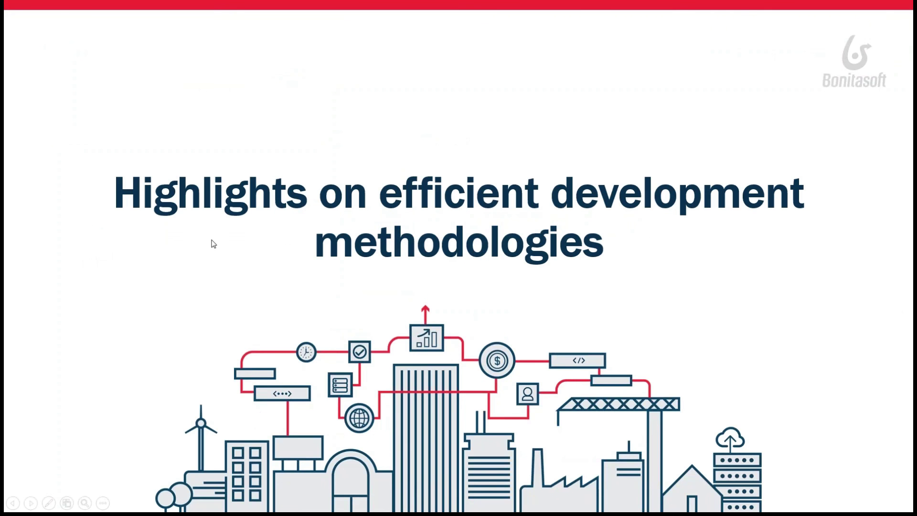